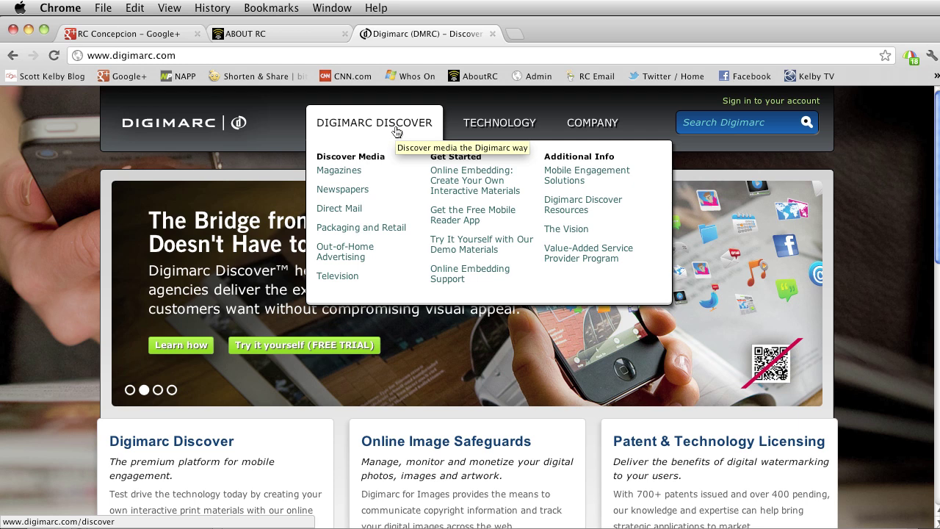
Go from the Digimarc home page through Online Image Safeguards to the features of the Professional edition
mouse_move(516, 129)
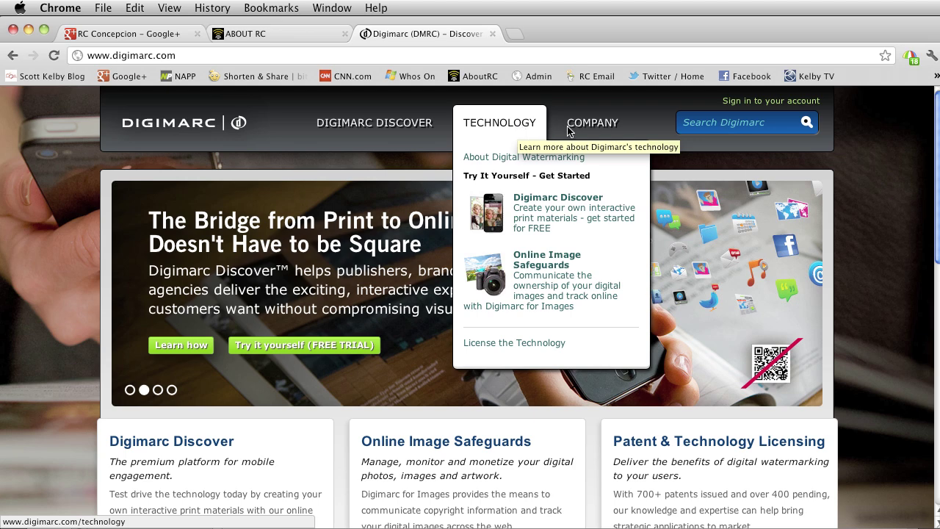
scroll(713, 384, down, 5)
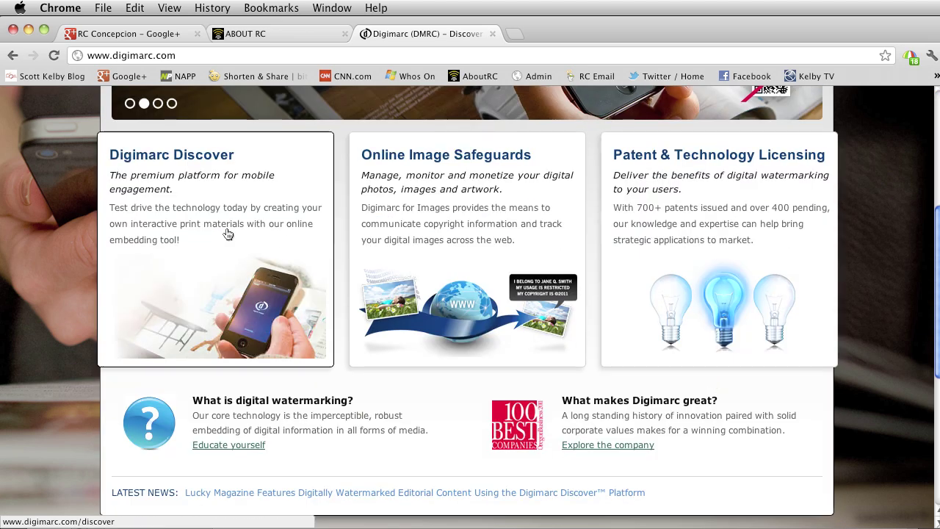
click(539, 210)
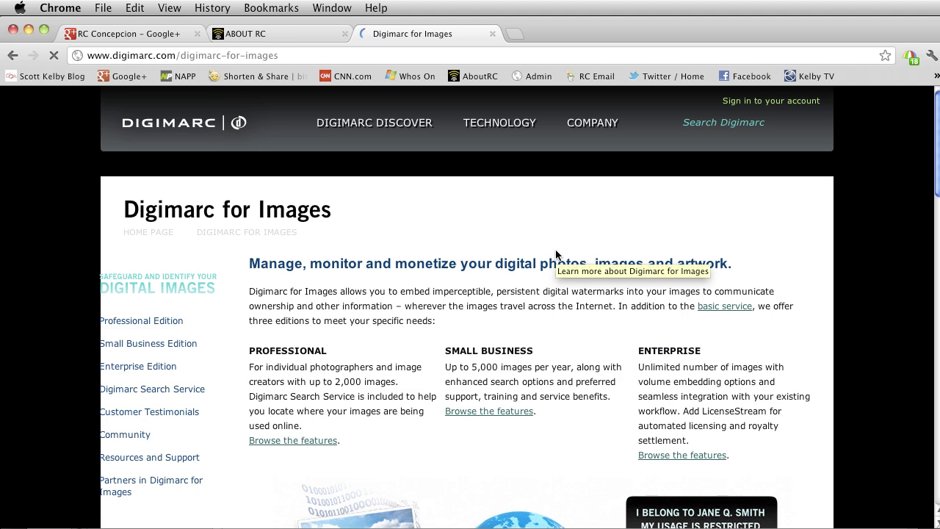
scroll(315, 370, down, 1)
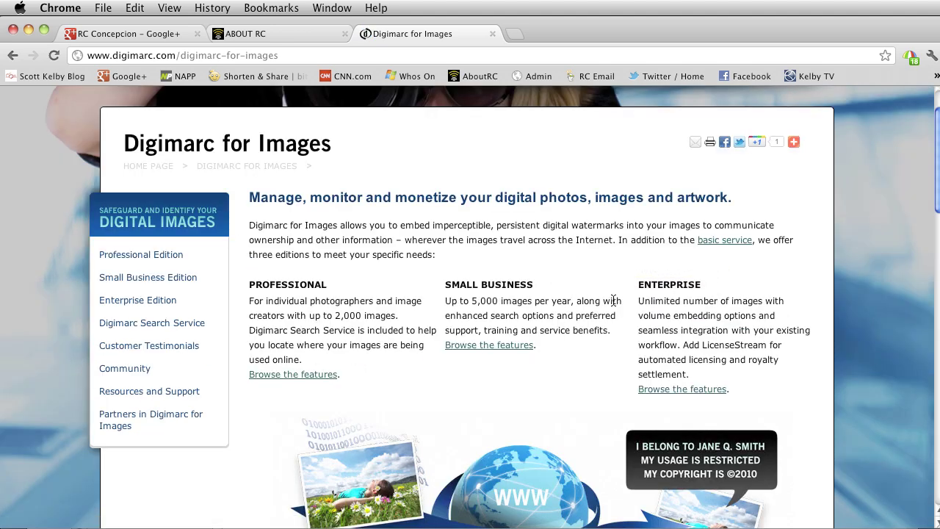
scroll(613, 301, down, 3)
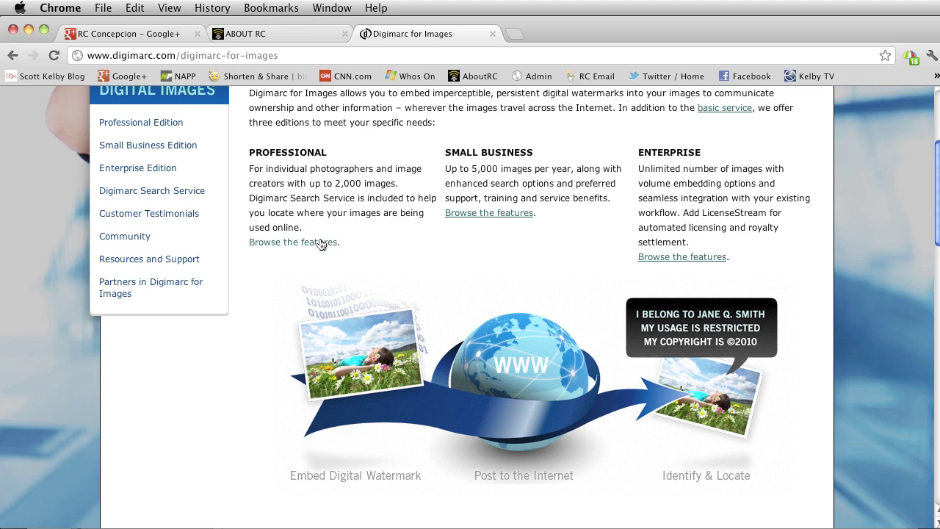
click(303, 246)
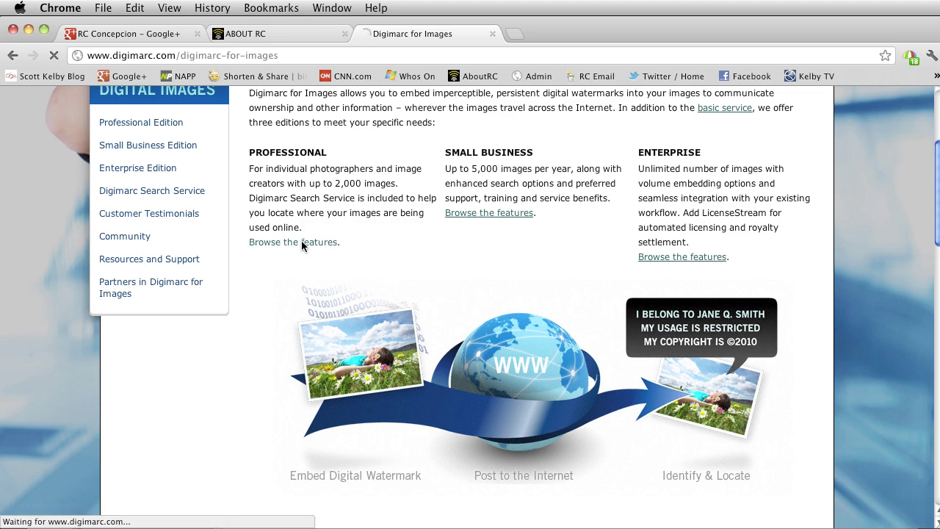
Read the Digimarc for Images Professional Edition page, covering watermark communication, online image tracking and account management
scroll(531, 297, down, 3)
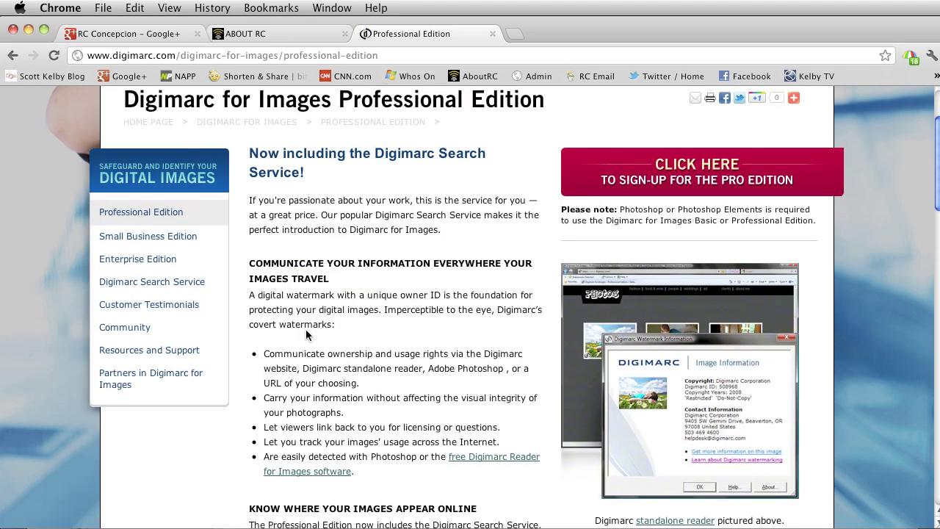
scroll(414, 282, down, 8)
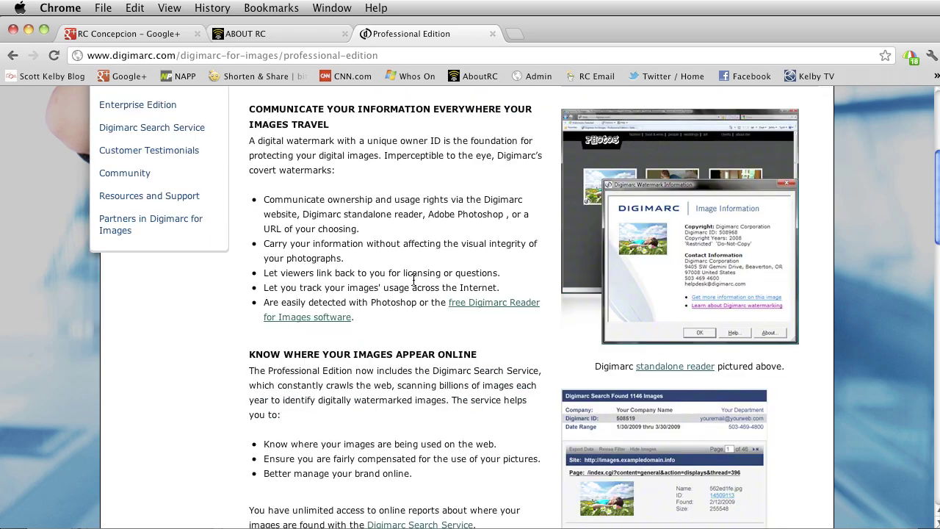
scroll(414, 282, down, 7)
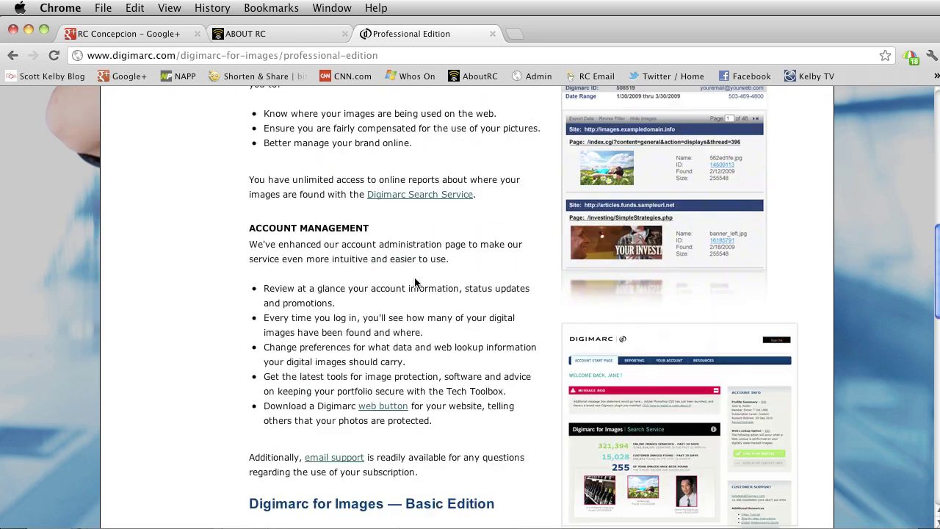
scroll(415, 282, down, 2)
scroll(419, 283, up, 1)
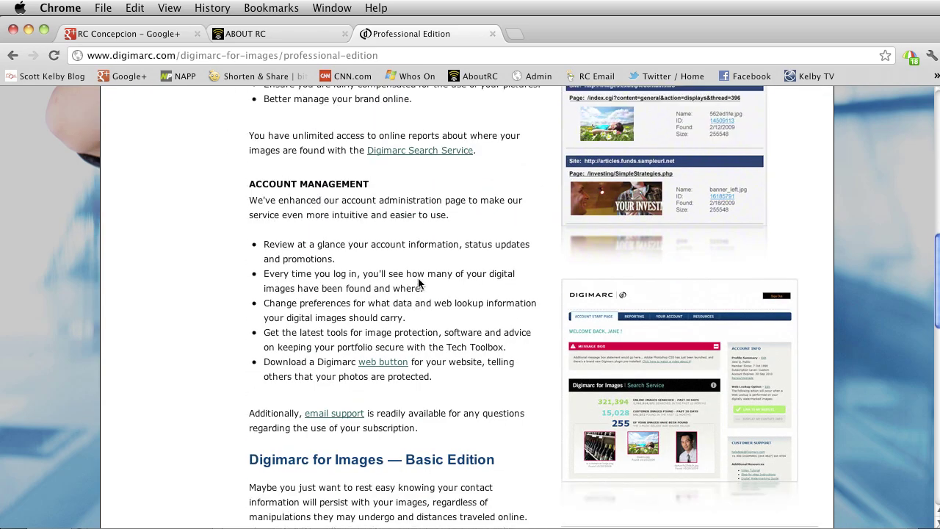
drag(936, 258, 937, 124)
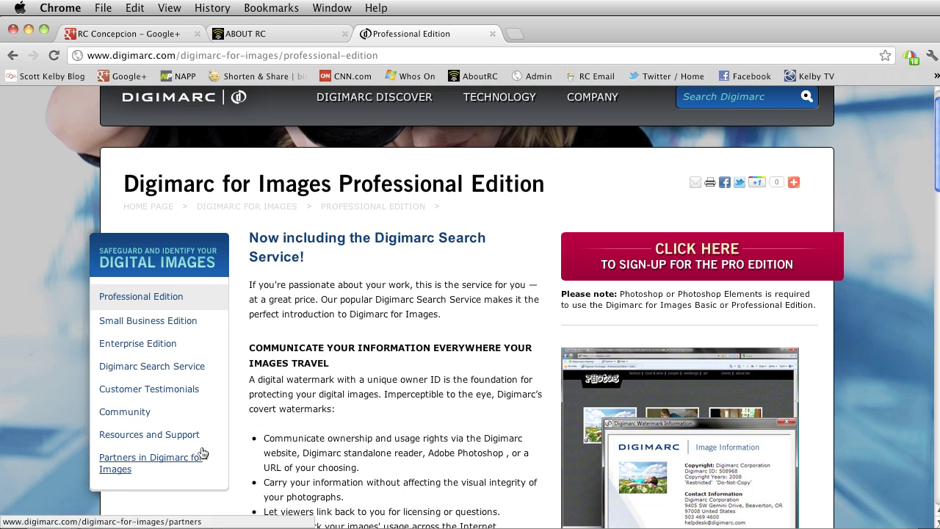
scroll(484, 202, up, 1)
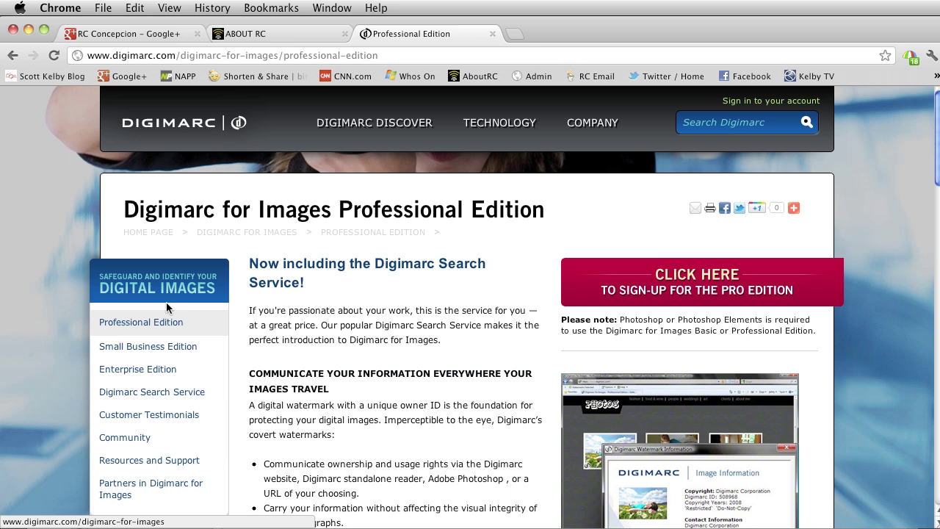
Open the Pro Edition sign-up and compare the features and annual prices of the Basic and Professional plans
click(629, 292)
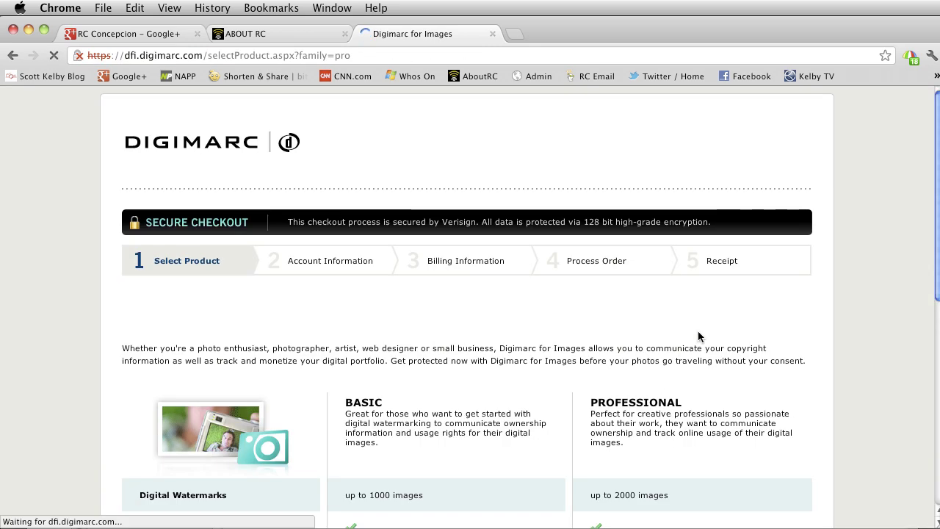
scroll(701, 338, down, 5)
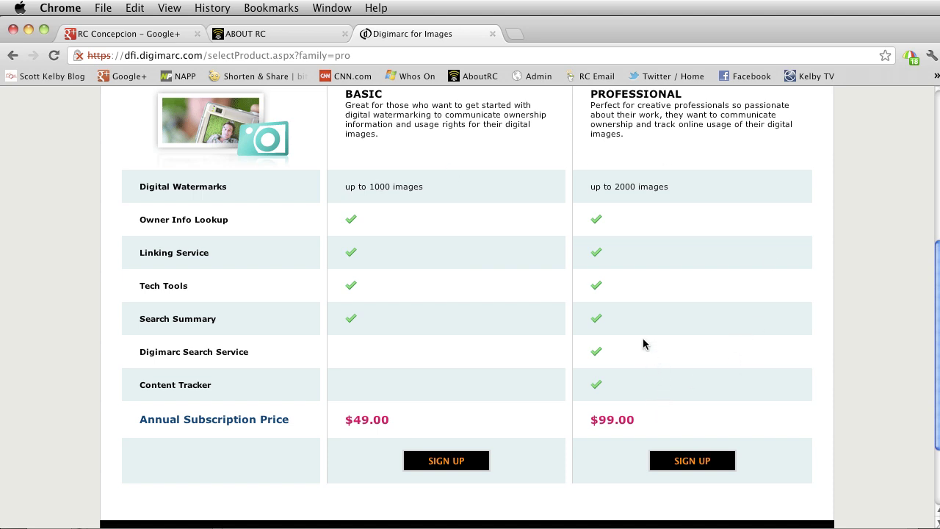
Switch to Photoshop and check whether the Digimarc filters are available for the church interior image
click(28, 29)
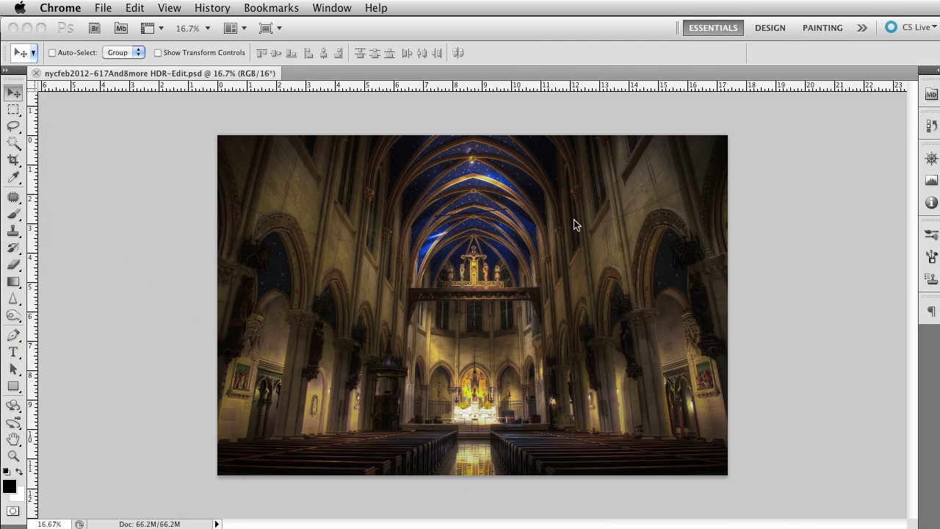
click(790, 313)
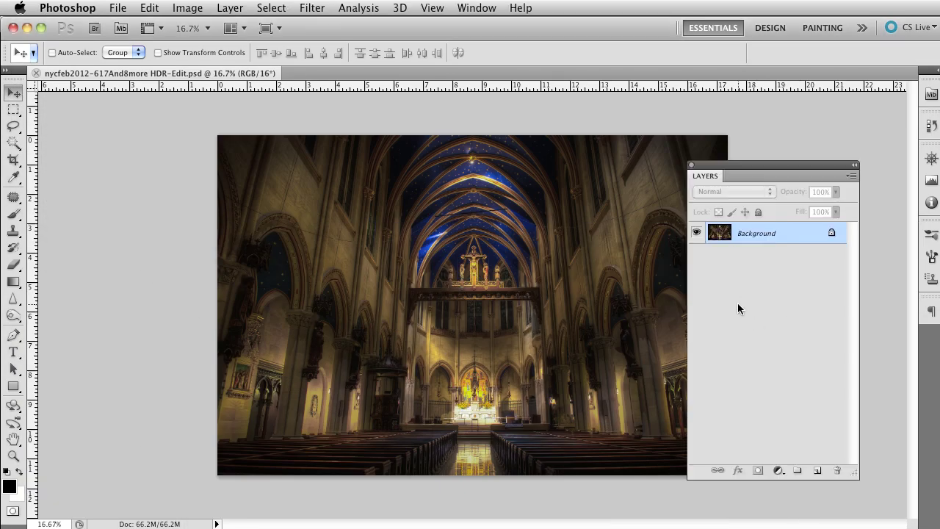
click(310, 6)
mouse_move(404, 306)
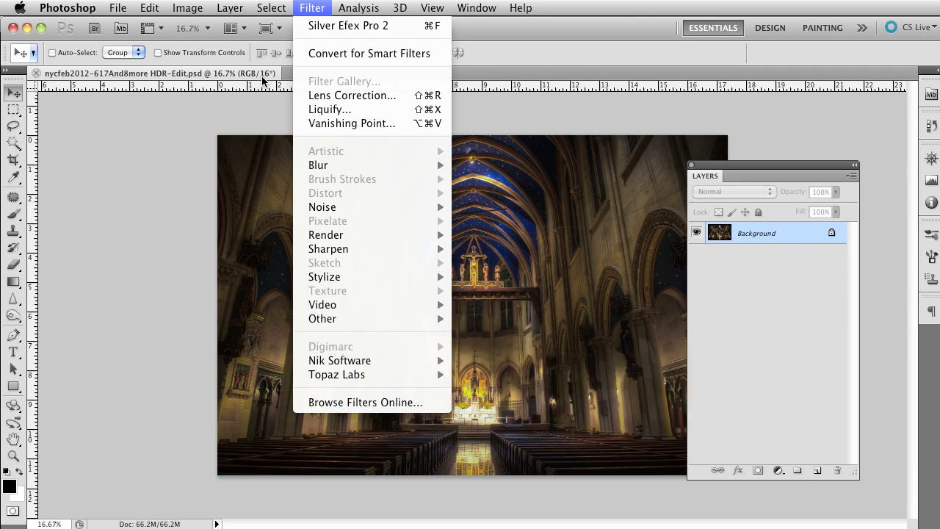
click(122, 172)
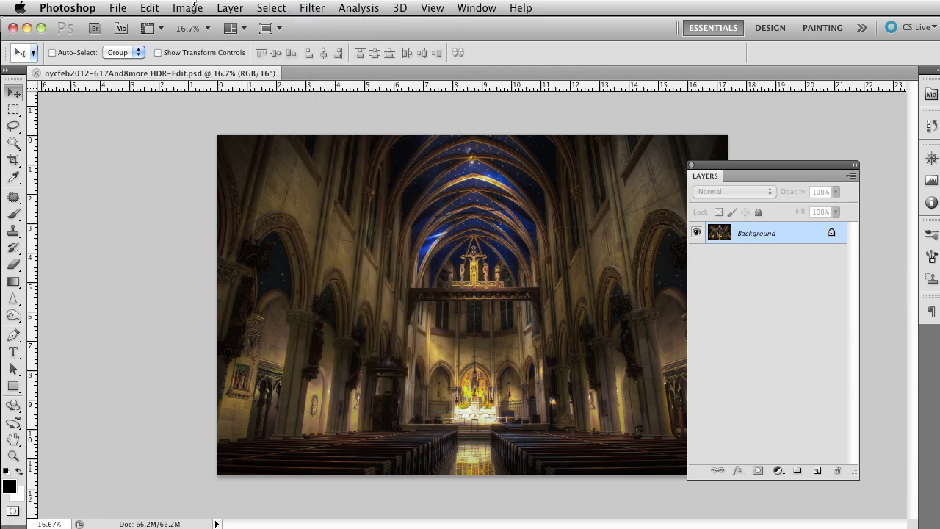
Convert the church interior image to 8 Bits/Channel
click(193, 6)
mouse_move(220, 26)
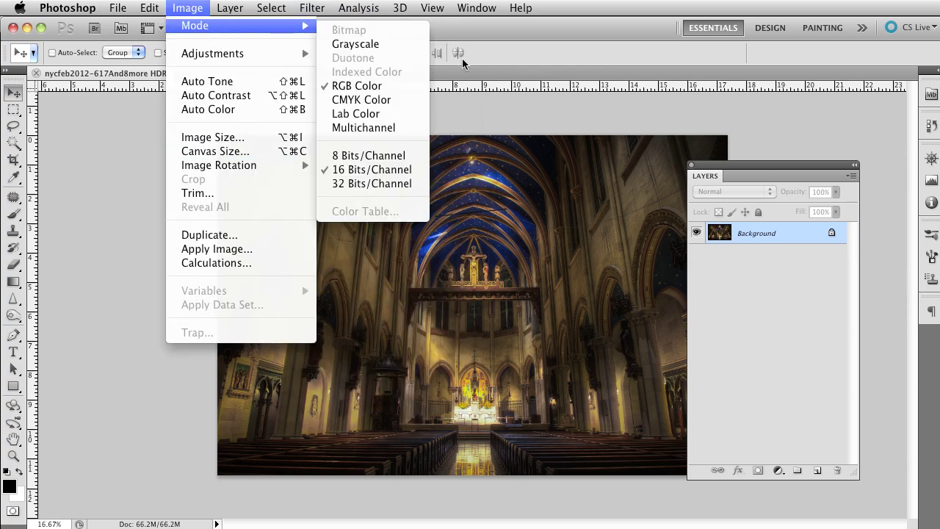
click(372, 156)
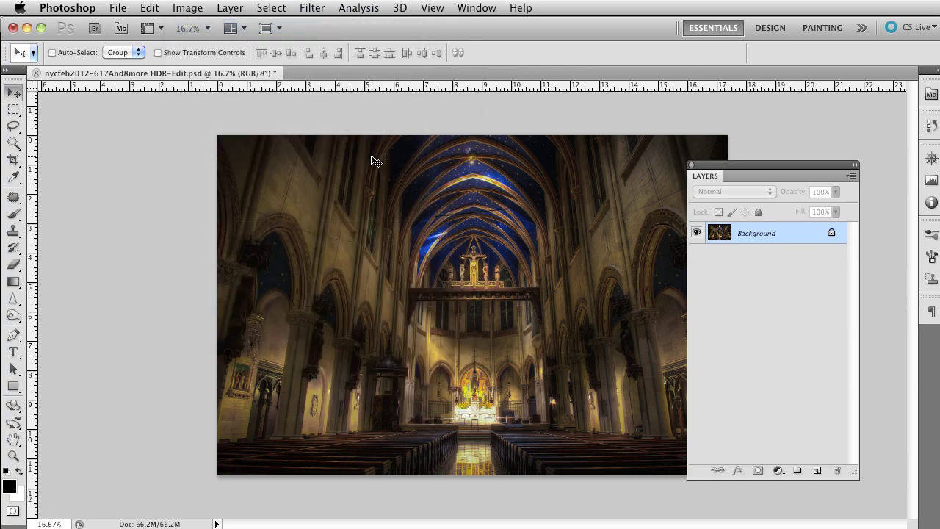
Embed a Digimarc watermark in the image with copyright year 2012, durability 4 and verification turned off
click(324, 13)
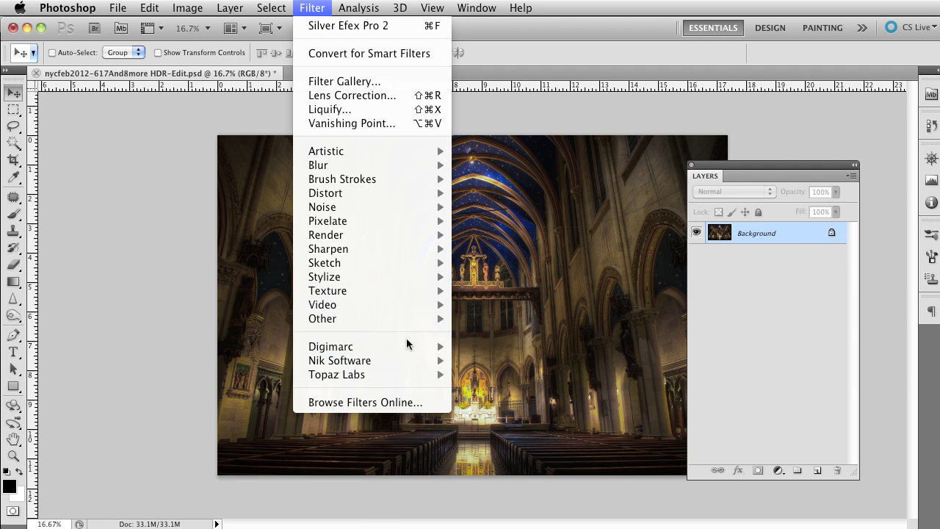
mouse_move(410, 348)
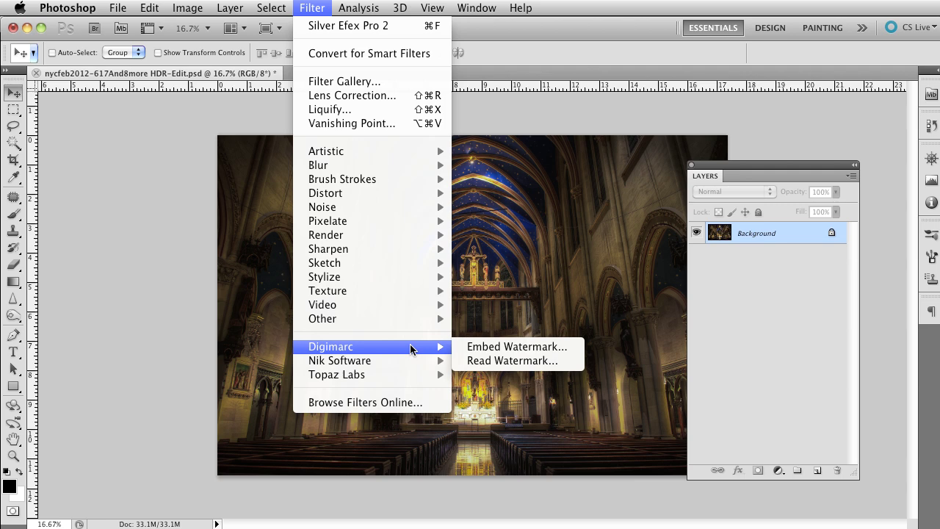
click(478, 347)
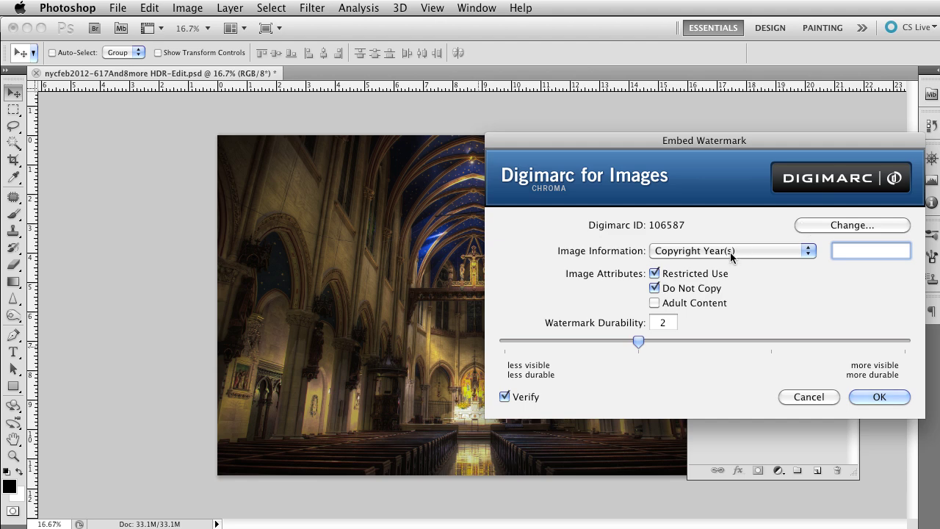
text(2012)
drag(641, 341, 773, 340)
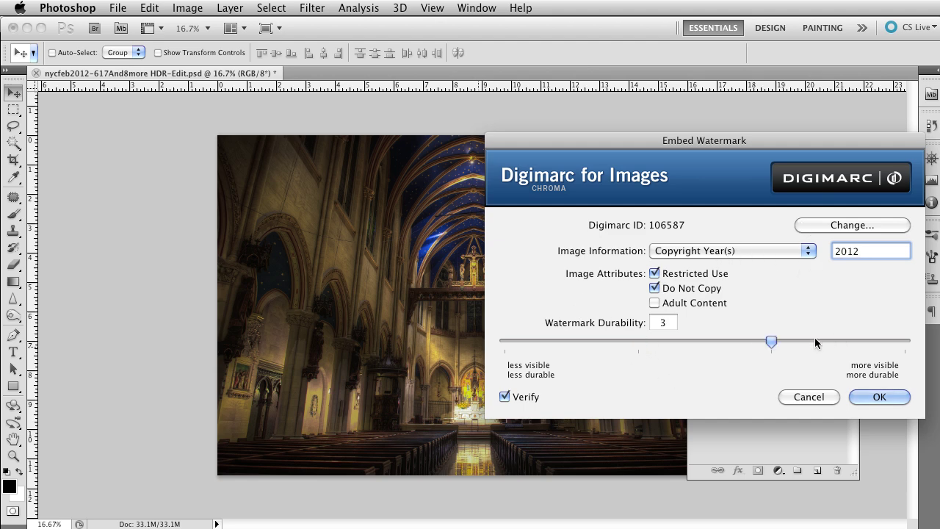
drag(770, 339, 896, 365)
click(505, 396)
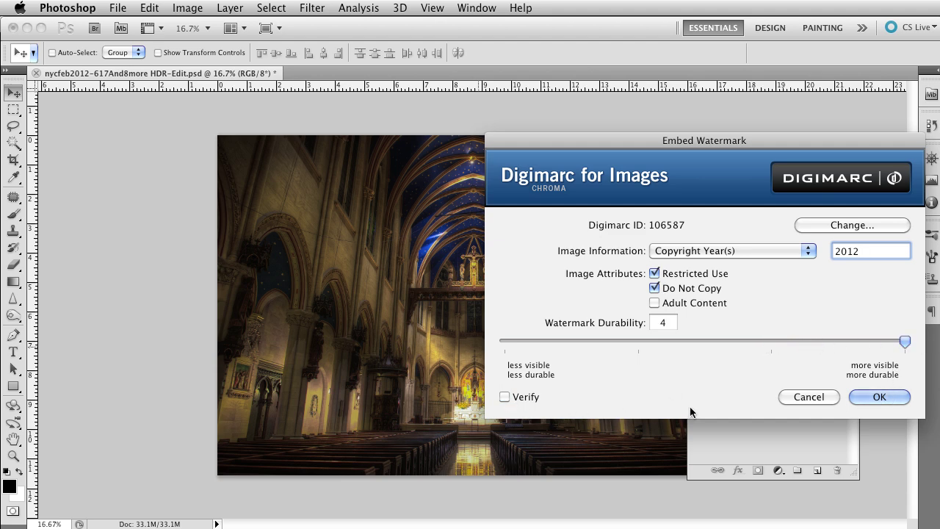
click(862, 399)
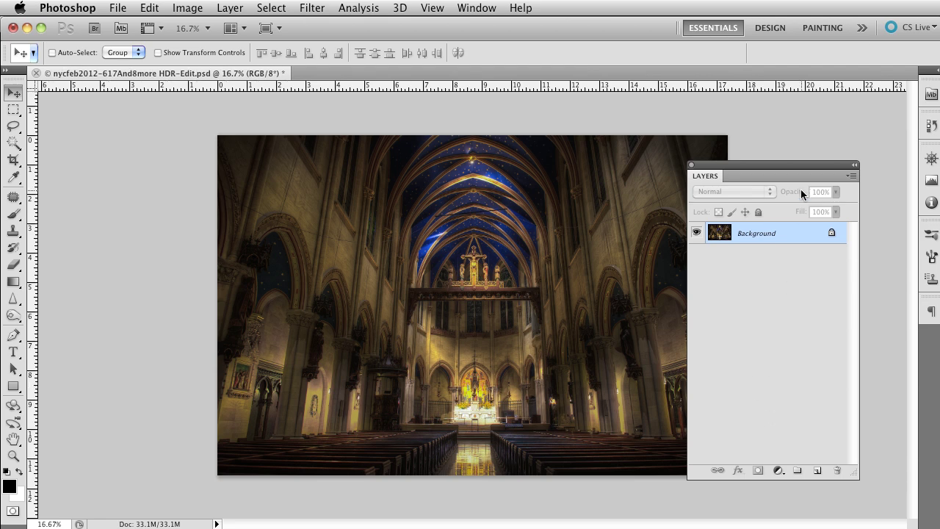
Move the Layers panel off the image and examine the arches, ceiling and dark stonework up close for visible watermark traces
drag(762, 166, 816, 185)
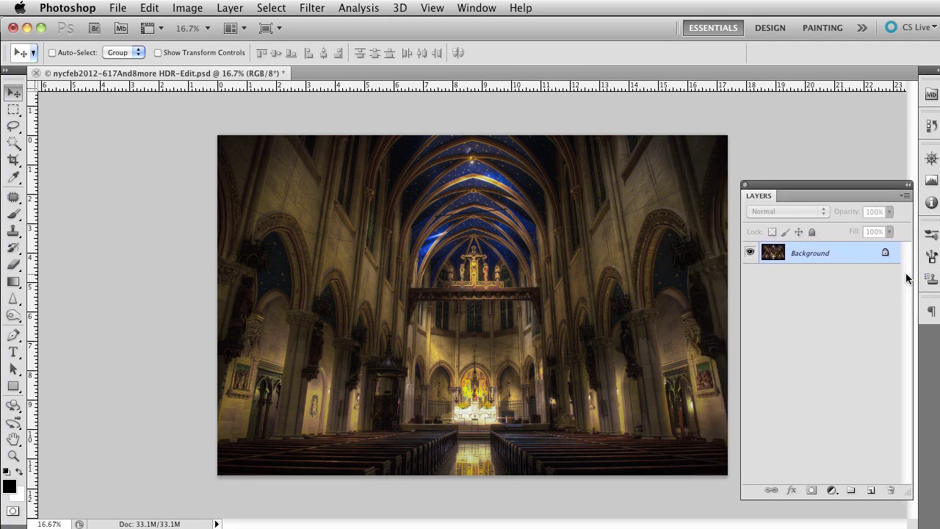
drag(340, 319, 458, 316)
drag(622, 268, 361, 363)
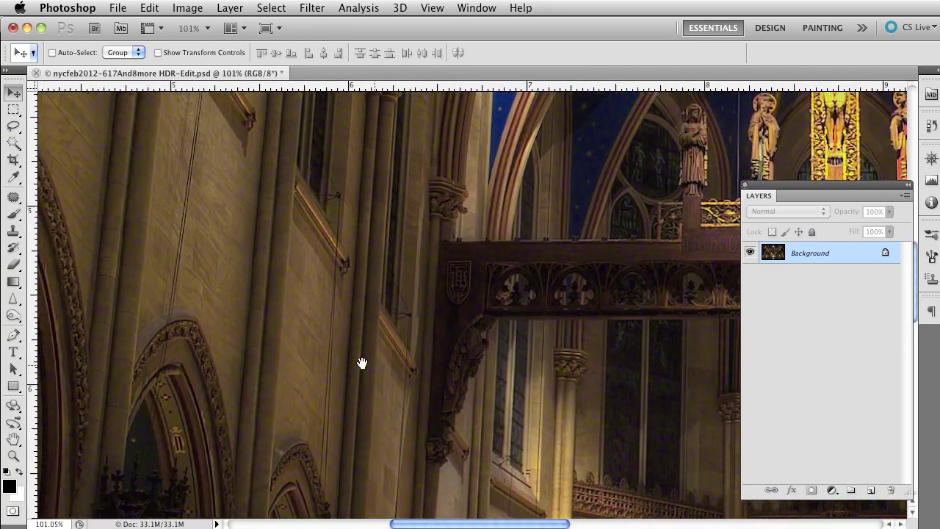
drag(642, 235, 422, 329)
drag(580, 343, 512, 400)
drag(611, 243, 546, 361)
drag(579, 259, 571, 392)
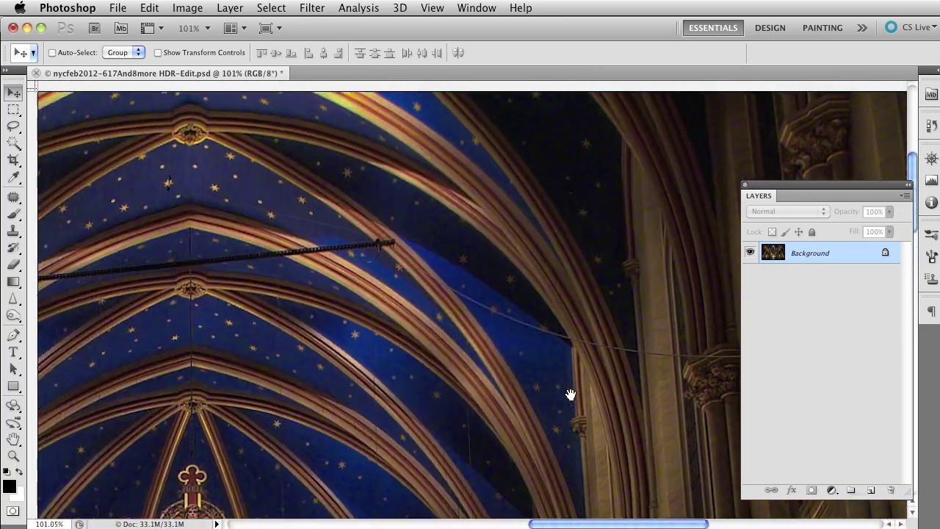
drag(495, 333, 615, 375)
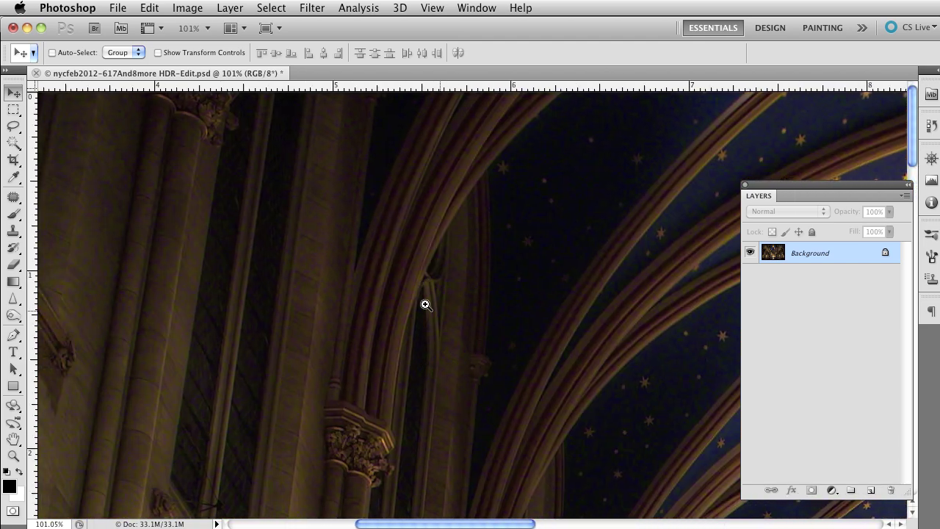
drag(425, 304, 430, 282)
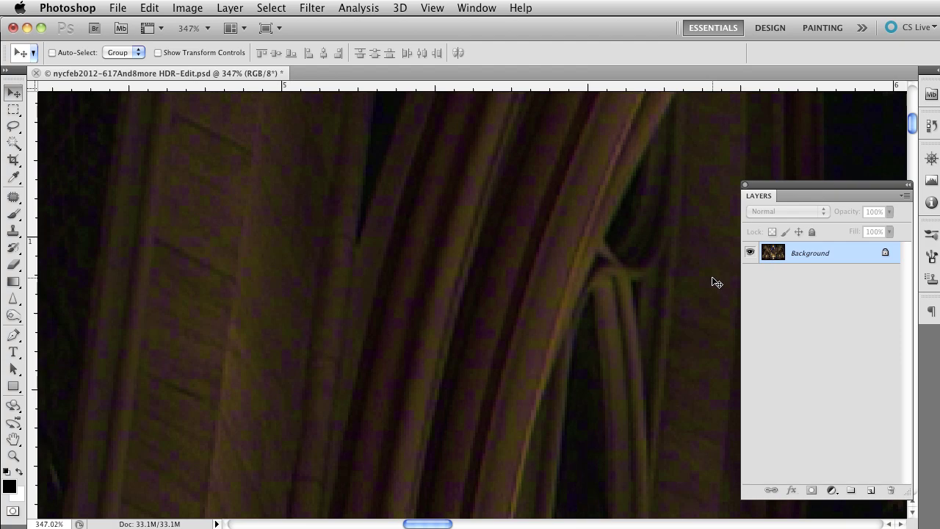
drag(629, 299, 451, 326)
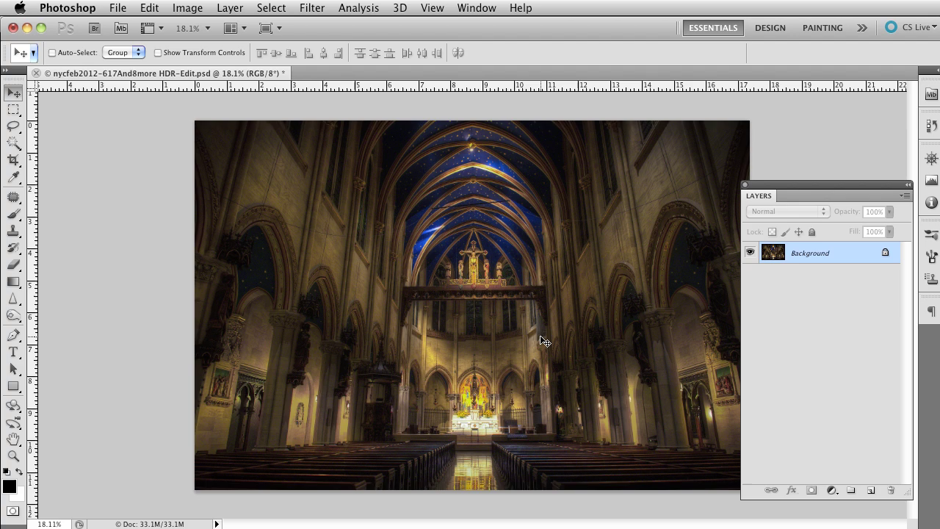
Run the Place Signature action from the RC Actions set on the image and close the Actions panel
click(473, 9)
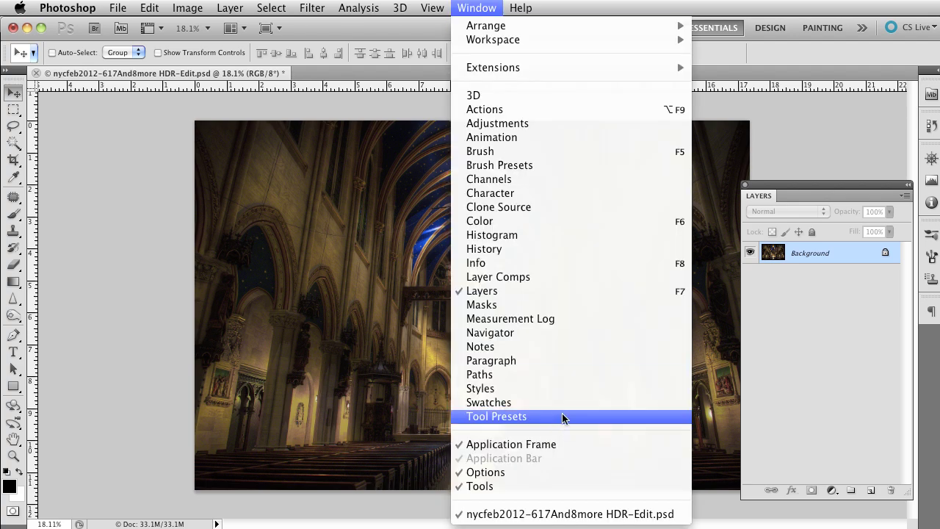
click(593, 110)
click(381, 180)
click(474, 273)
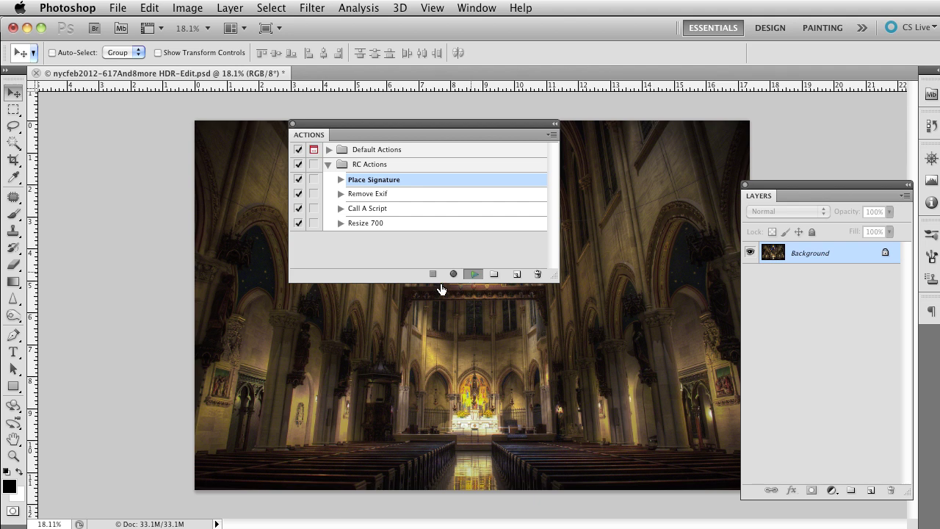
click(293, 125)
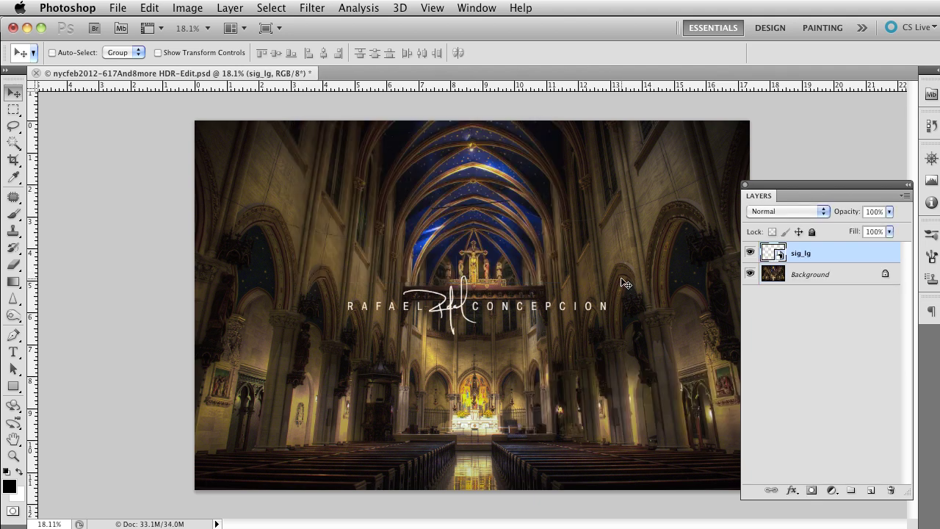
Scale the sig_lg signature down to a small mark and place it in the lower-right corner of the church photo
key(super+t)
mouse_move(615, 277)
mouse_down()
mouse_move(523, 323)
mouse_move(511, 339)
mouse_up()
key(Return)
mouse_move(484, 307)
mouse_down()
mouse_move(661, 416)
mouse_move(704, 476)
mouse_up()
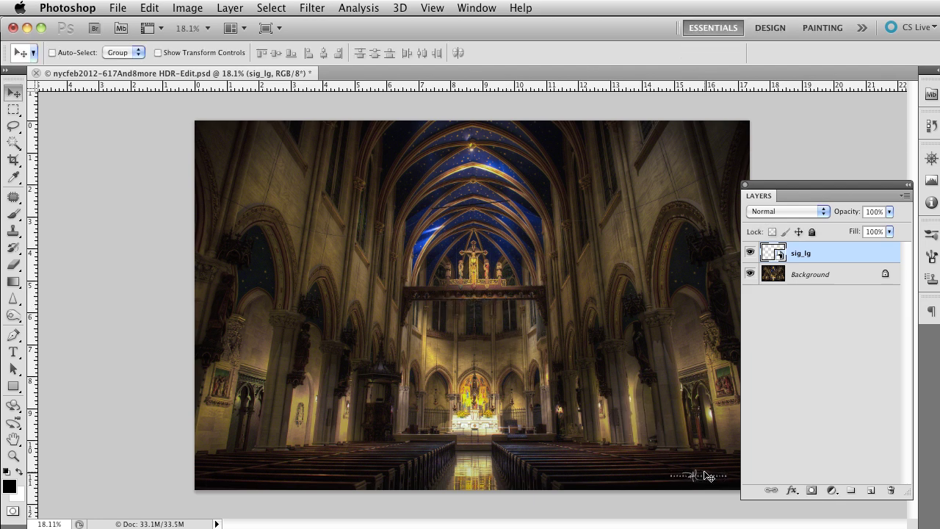
Set the signature layer's opacity to 31% and nudge the signature closer to the photo's lower-right corner
click(888, 212)
drag(893, 227, 841, 227)
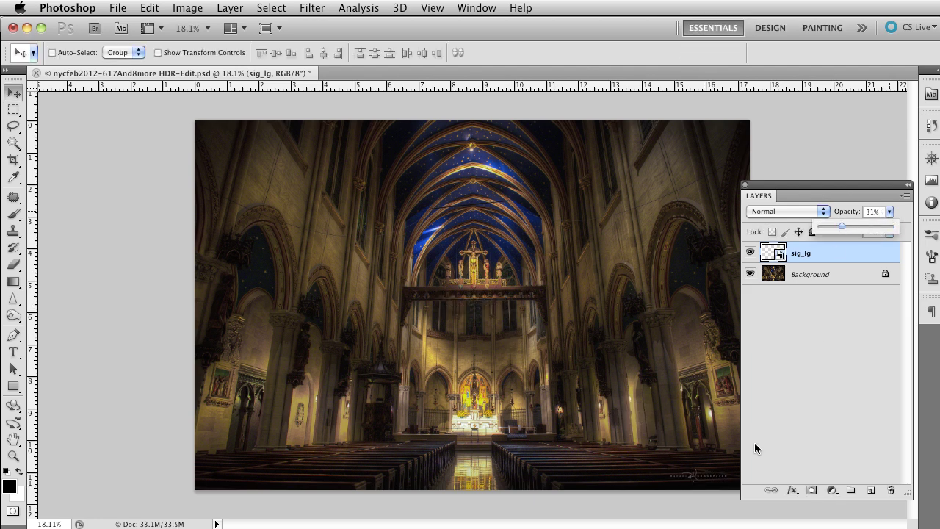
drag(708, 477, 710, 482)
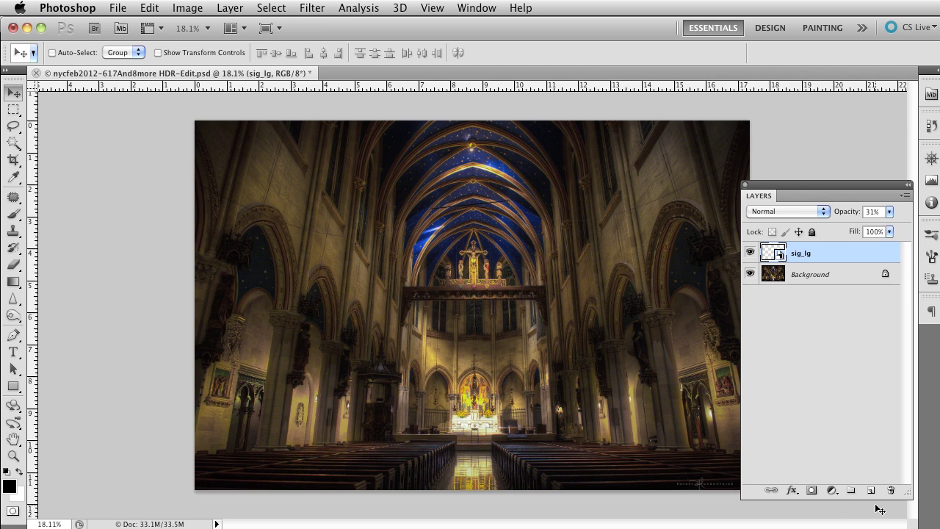
key(shift+Down)
key(shift+Down)
key(shift+Down)
key(shift+Down)
Merge the sig_lg signature layer with the Background layer
shift+click(856, 277)
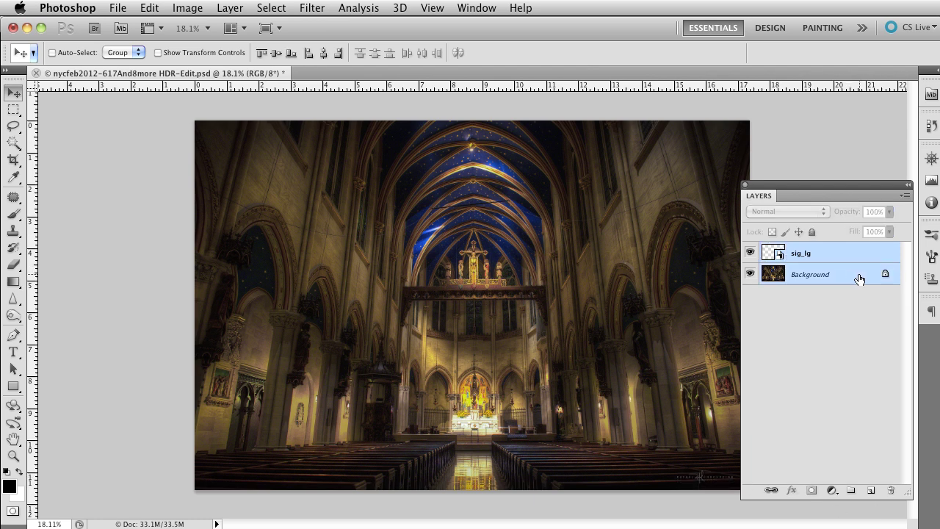
key(super+e)
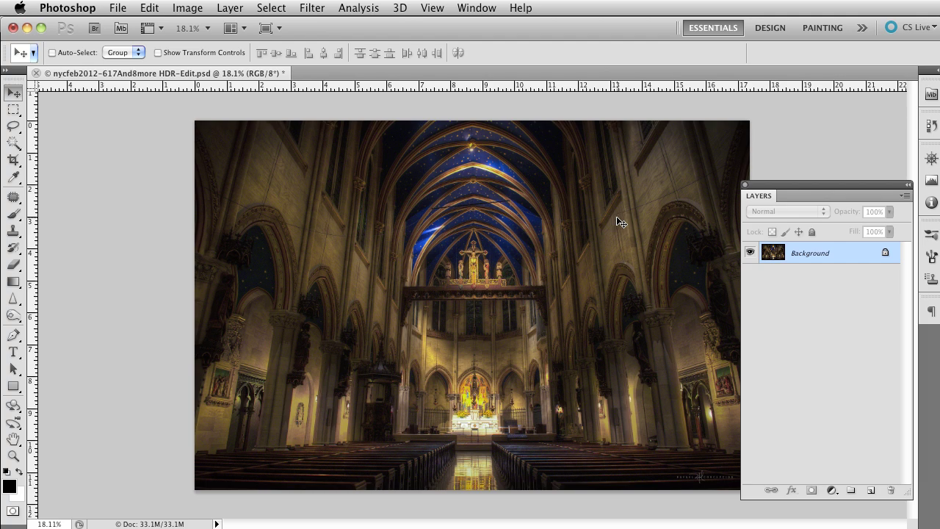
Bring up the Save As options for the signed image, cancel them, and close the document without saving
key(super+shift+s)
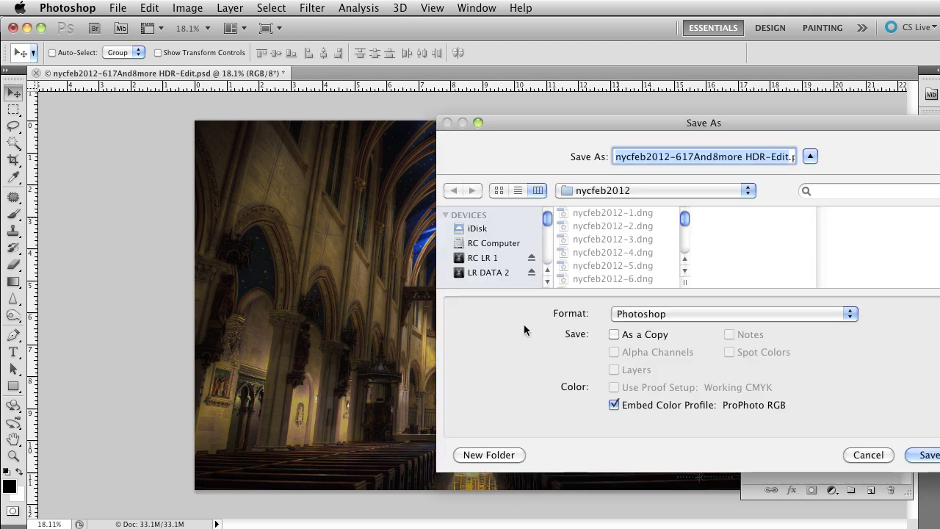
click(868, 456)
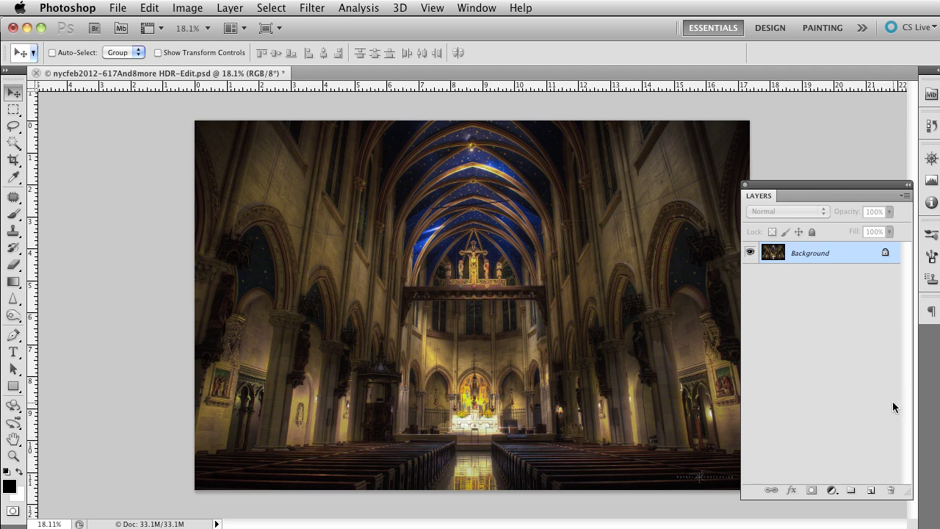
key(super+w)
click(656, 273)
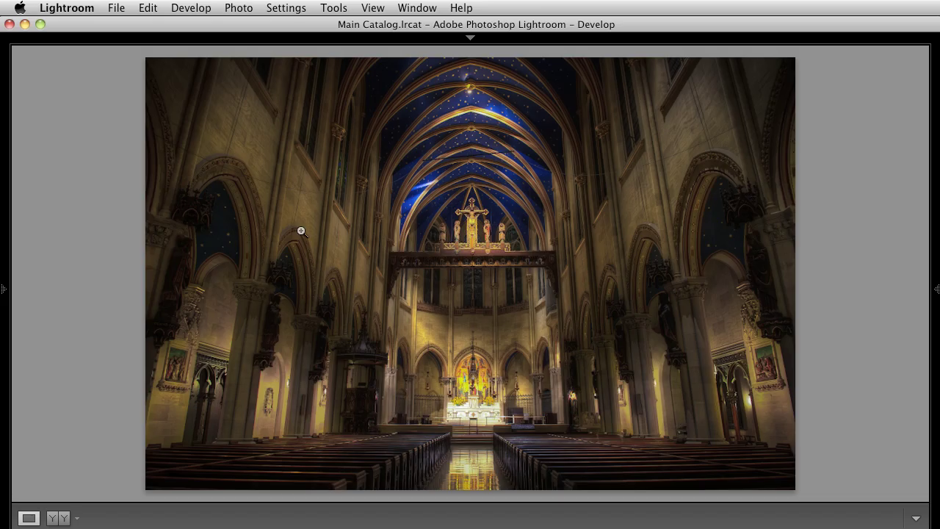
right_click(441, 267)
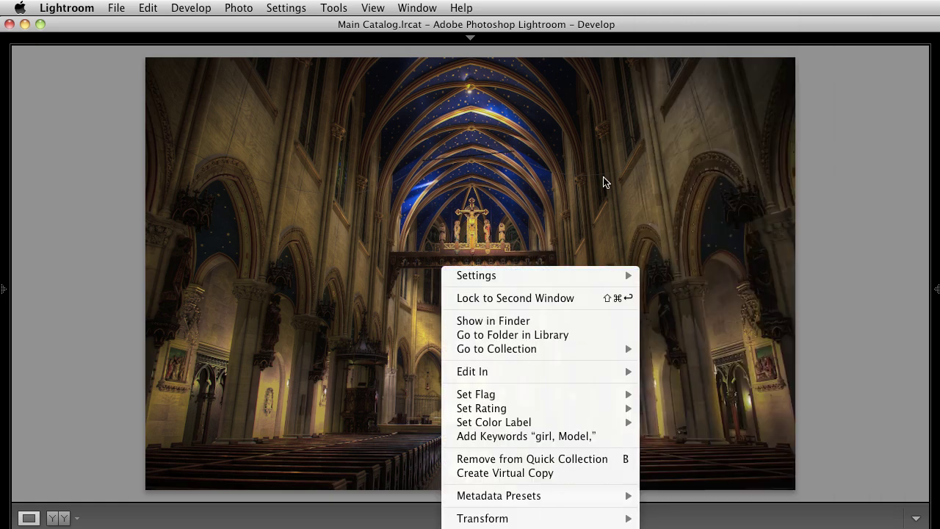
right_click(163, 64)
click(171, 34)
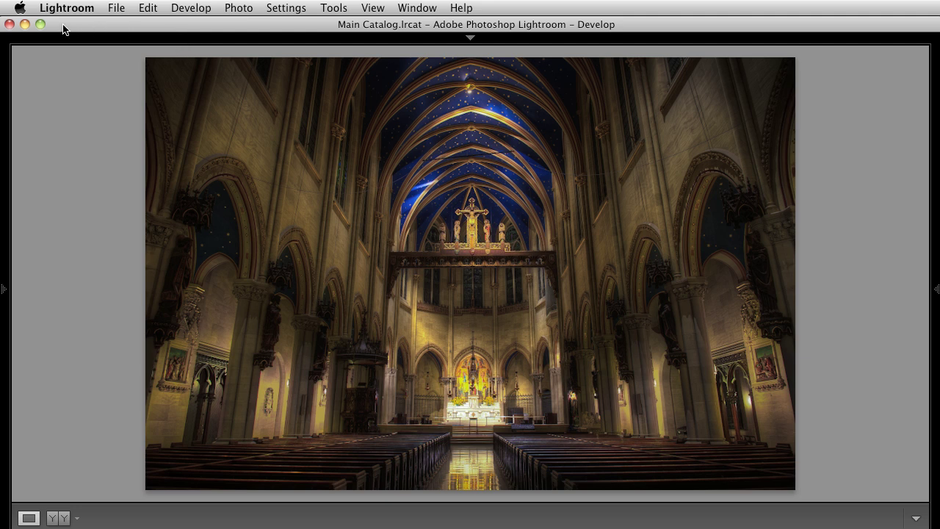
Minimize Lightroom and open the photographer's portfolio at 500px.com/aboutrc in a new Chrome tab
click(25, 24)
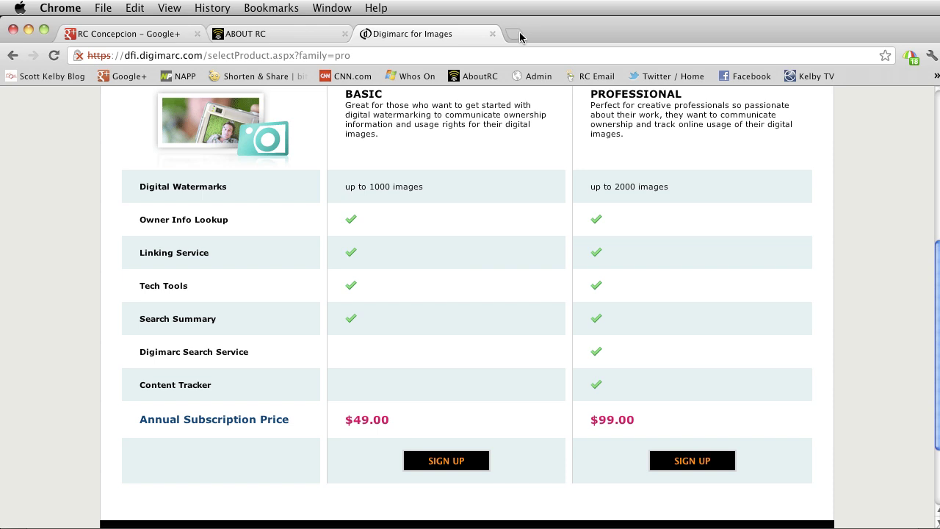
click(514, 34)
text(500)
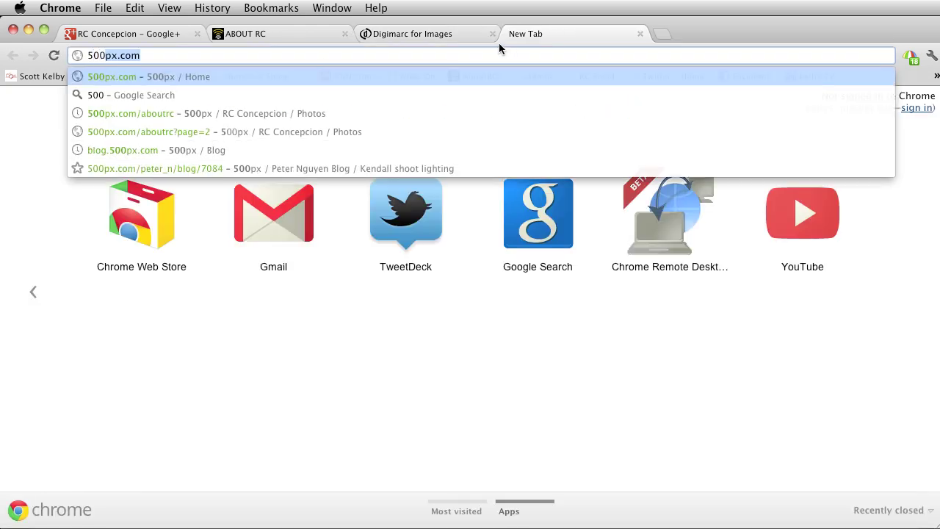
key(Down)
key(Down)
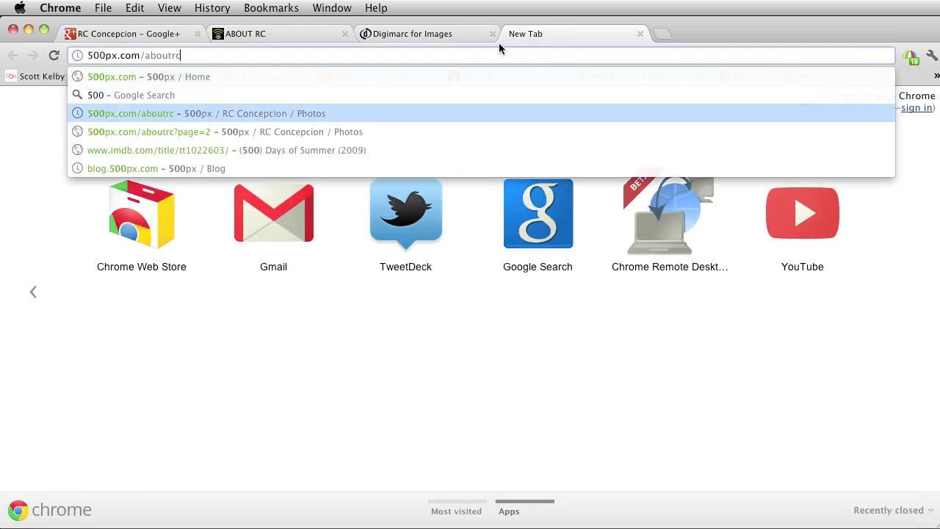
key(Return)
Open the "Dear Santa" photo from the 500px portfolio and bring the full picture into view
scroll(558, 246, down, 5)
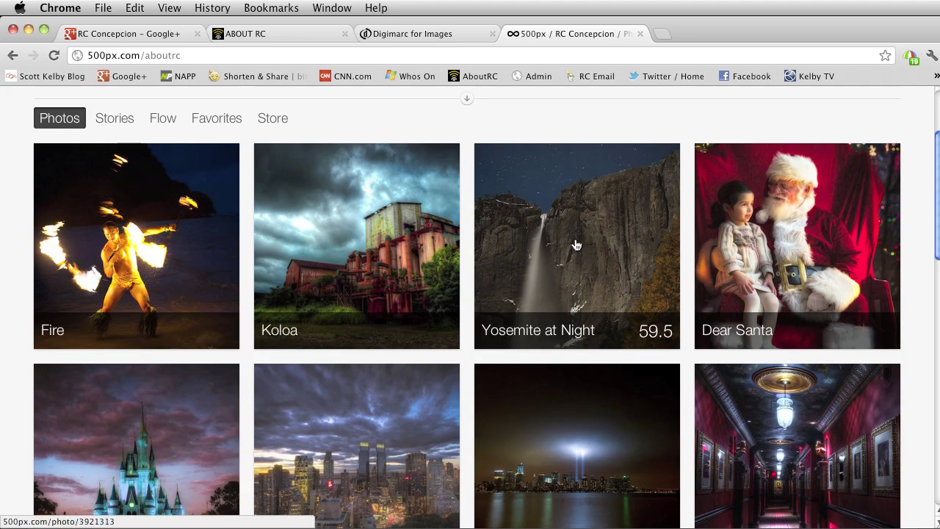
scroll(739, 210, up, 1)
click(779, 185)
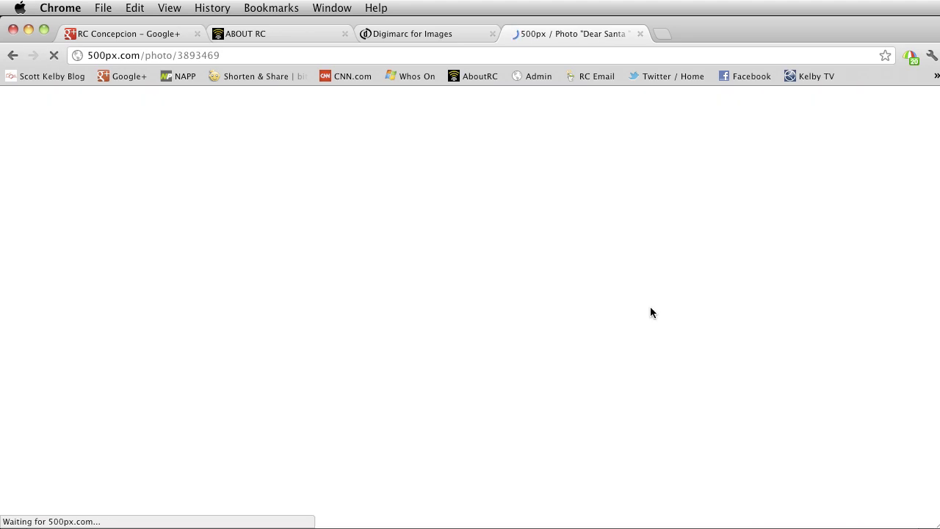
scroll(667, 323, down, 3)
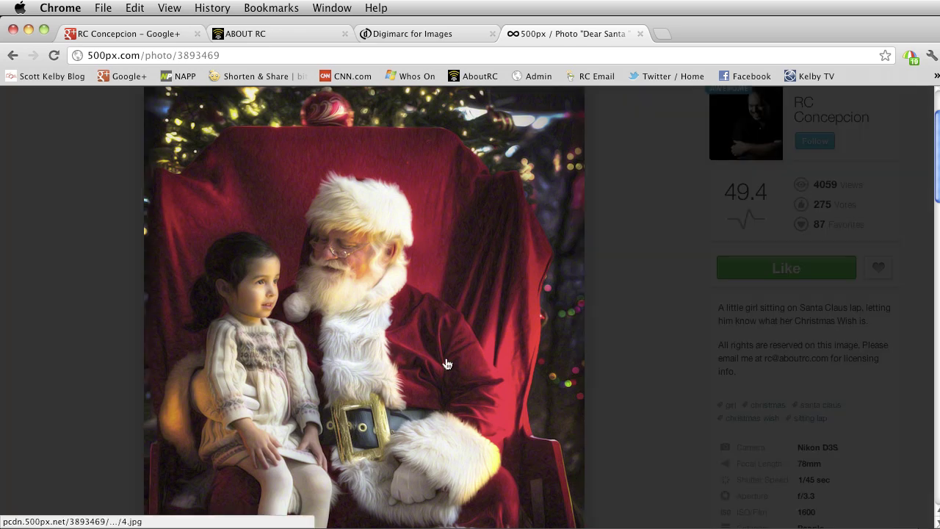
Save the Dear Santa image to the Desktop under the file name 4
right_click(251, 210)
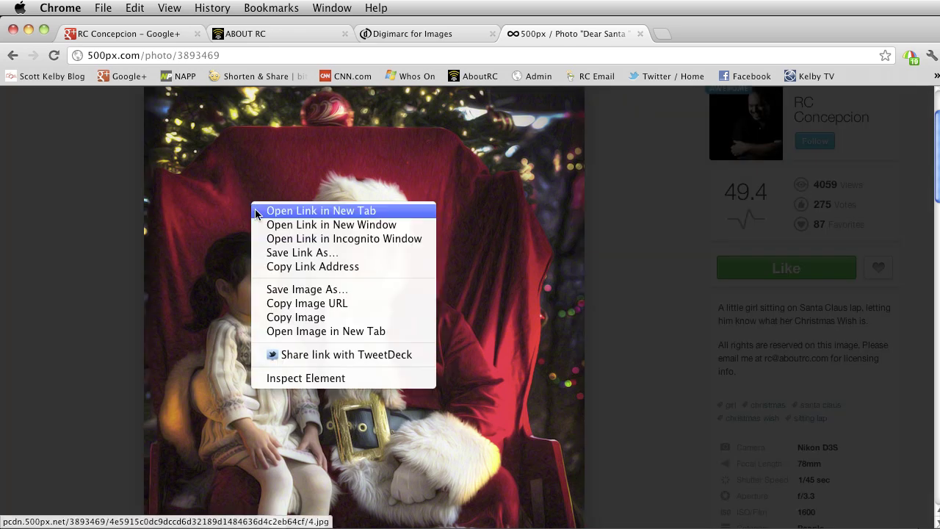
click(375, 290)
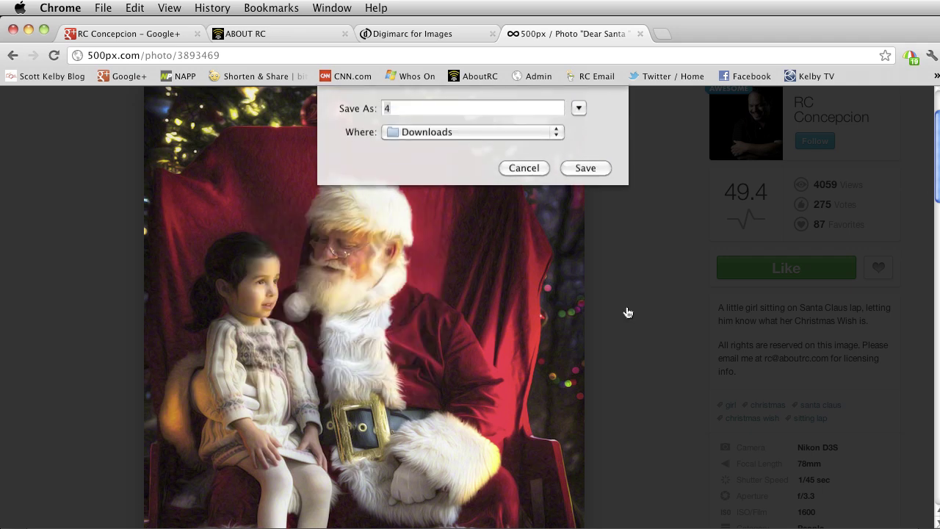
click(525, 137)
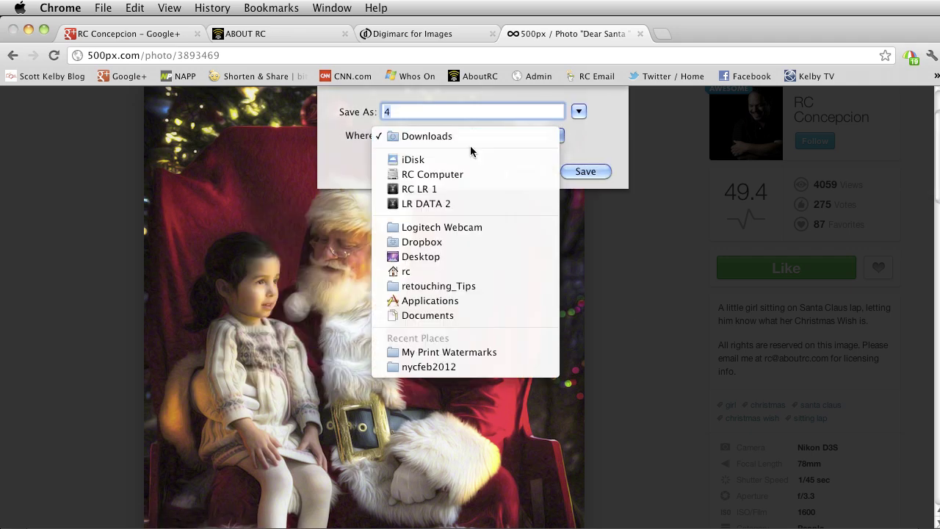
click(470, 256)
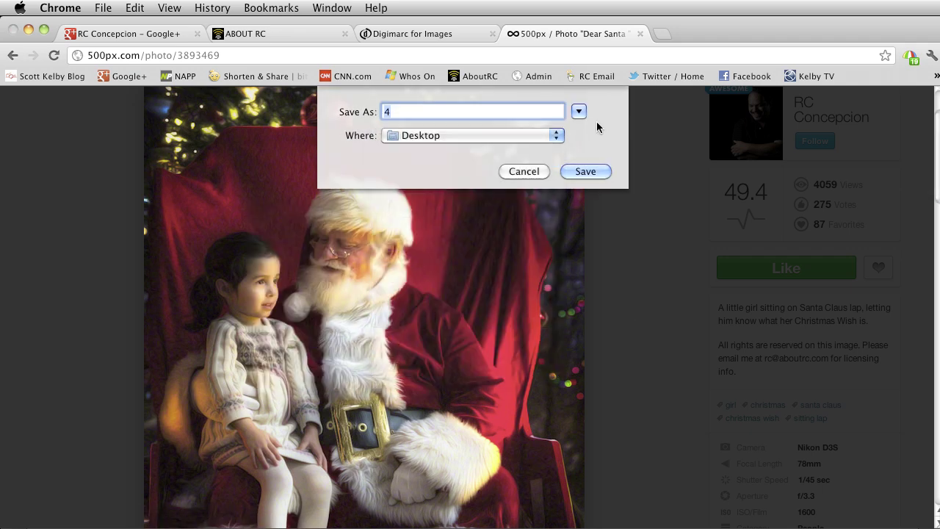
click(592, 172)
Switch to Photoshop and open the downloaded 4.jpg from the Desktop
click(28, 29)
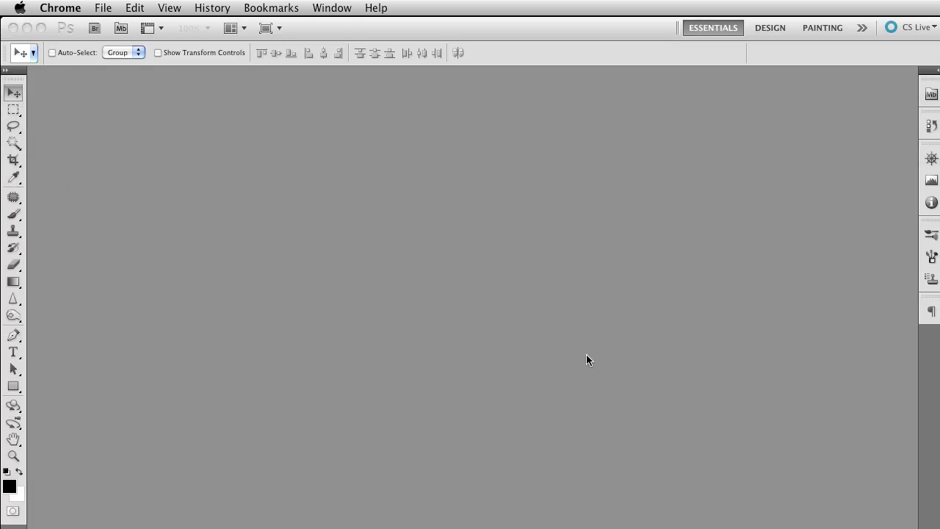
double_click(371, 226)
click(546, 164)
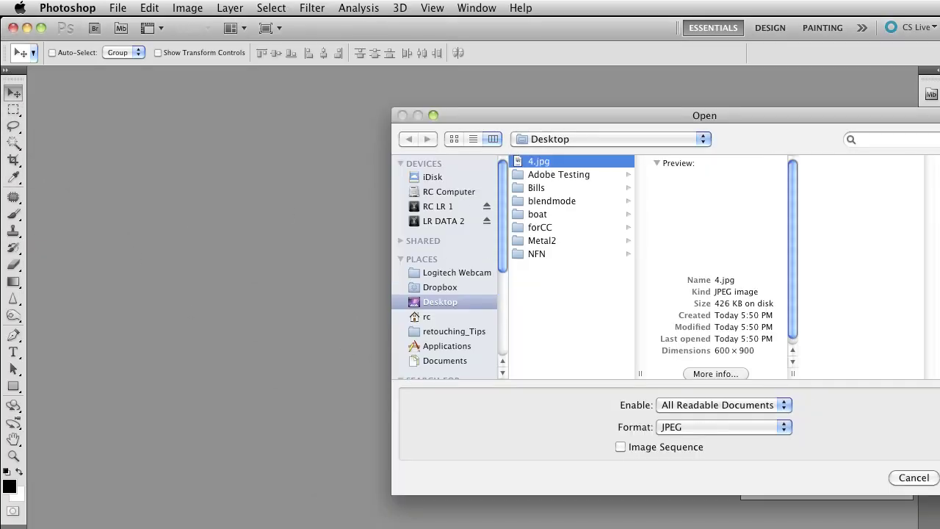
double_click(545, 164)
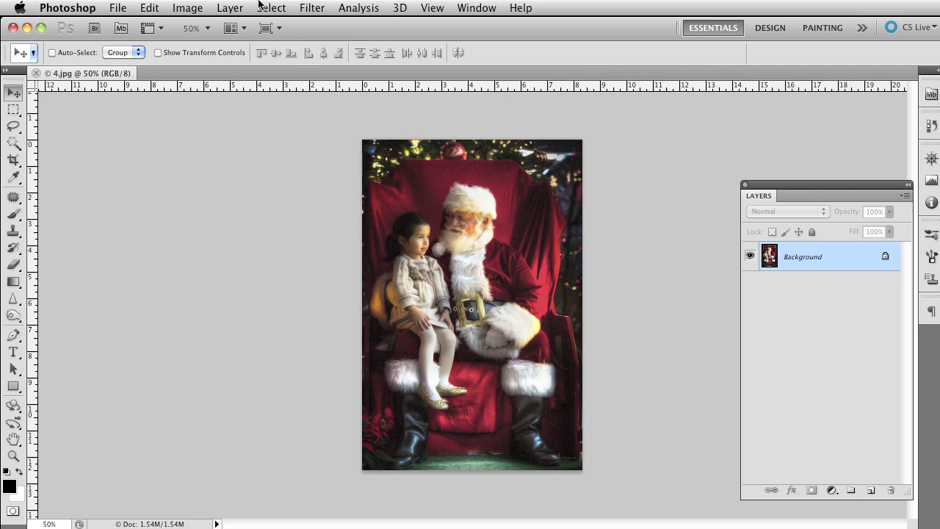
Read the Digimarc watermark embedded in the downloaded Santa photo
click(311, 7)
mouse_move(404, 350)
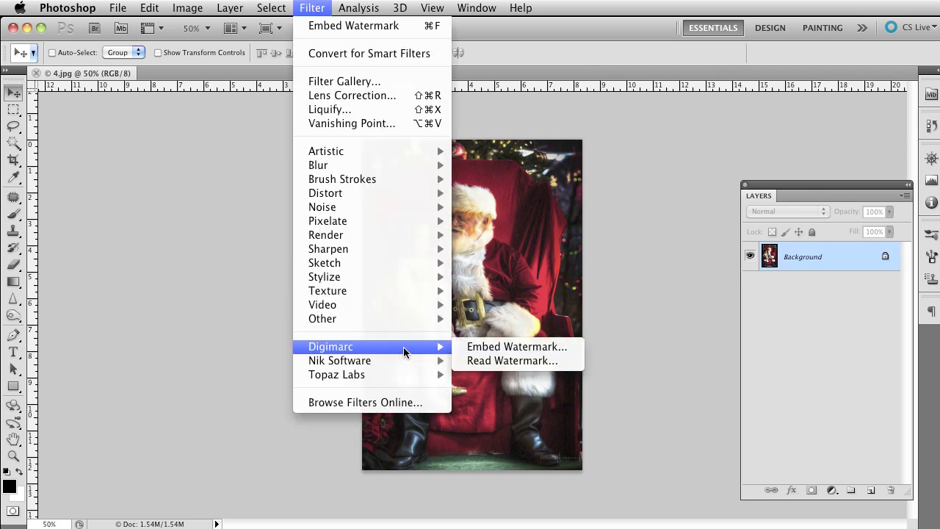
click(552, 363)
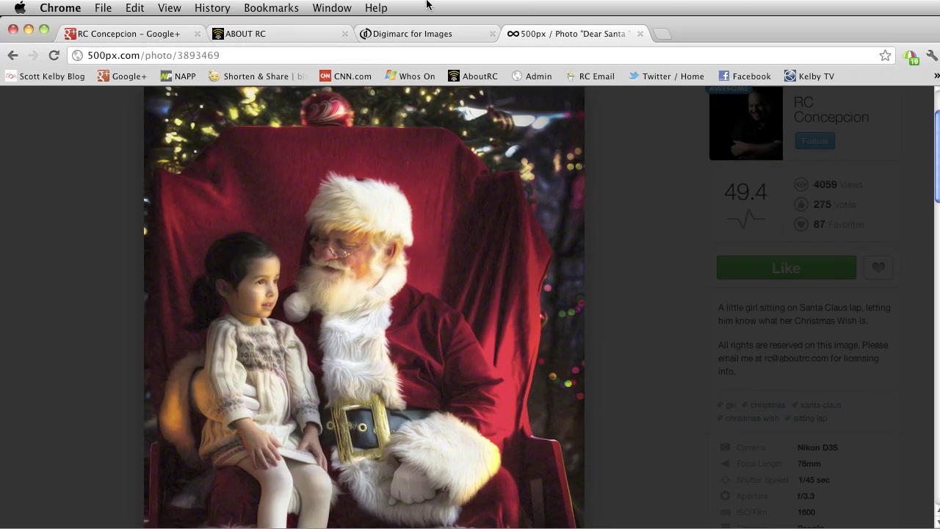
Review Digimarc's Basic and Professional plan comparison in Chrome, return to Photoshop and dismiss the watermark information
click(419, 34)
scroll(723, 390, up, 3)
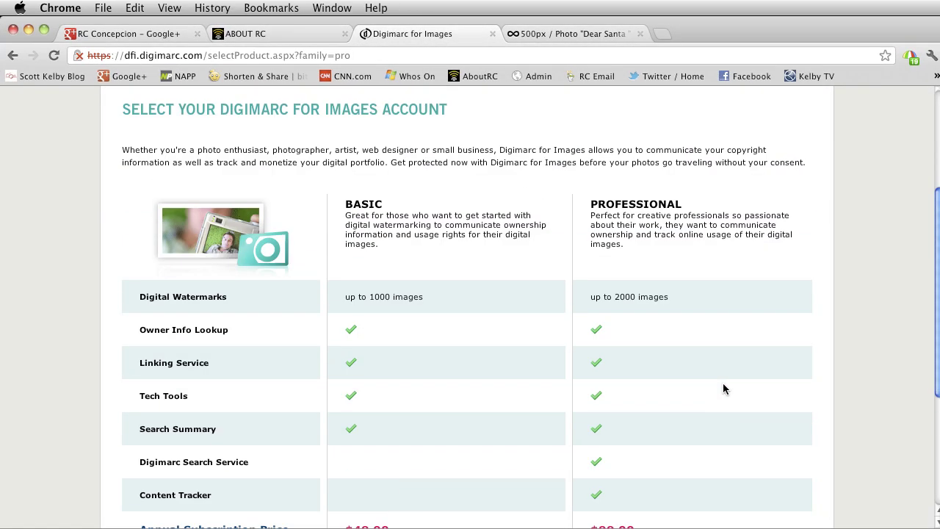
scroll(722, 389, down, 2)
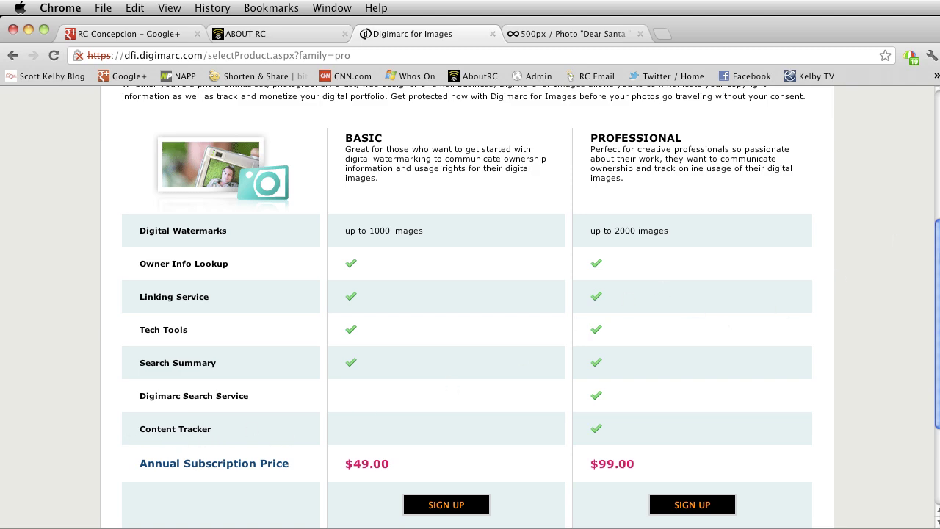
scroll(470, 308, up, 2)
scroll(470, 309, down, 5)
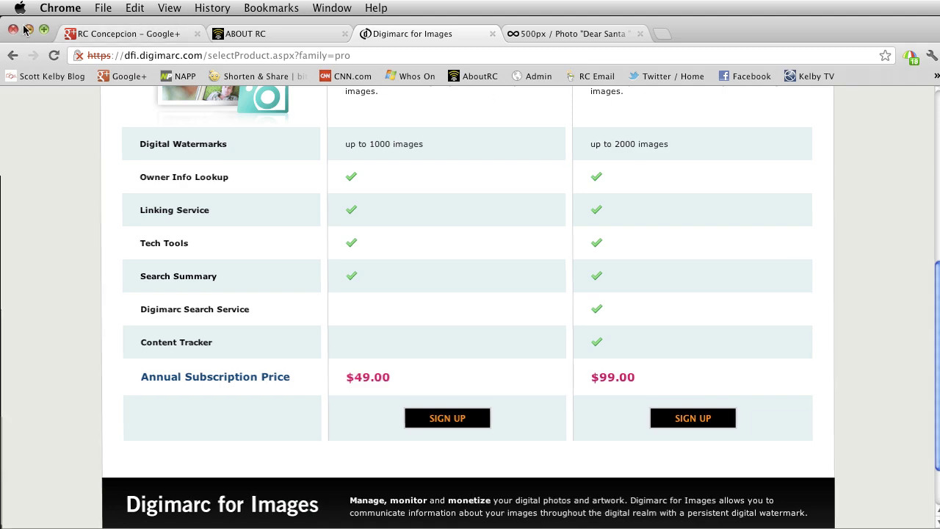
click(27, 30)
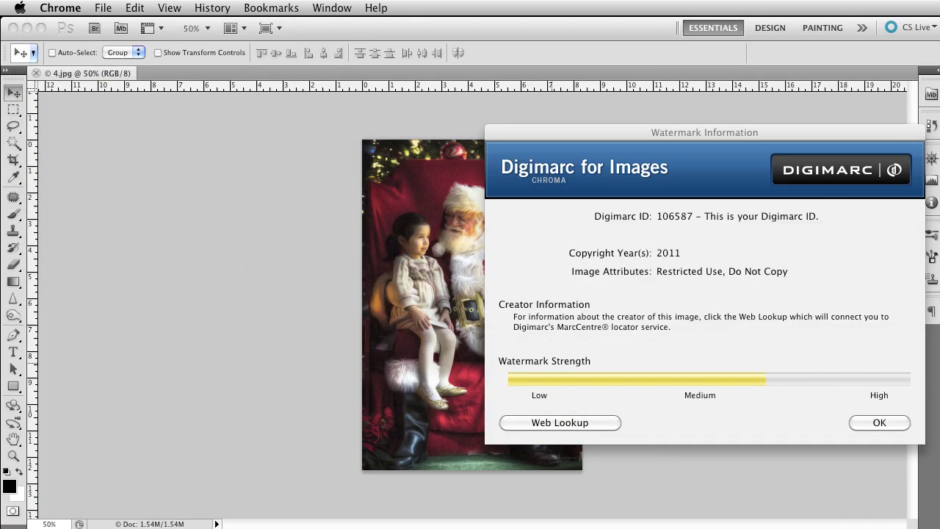
click(871, 425)
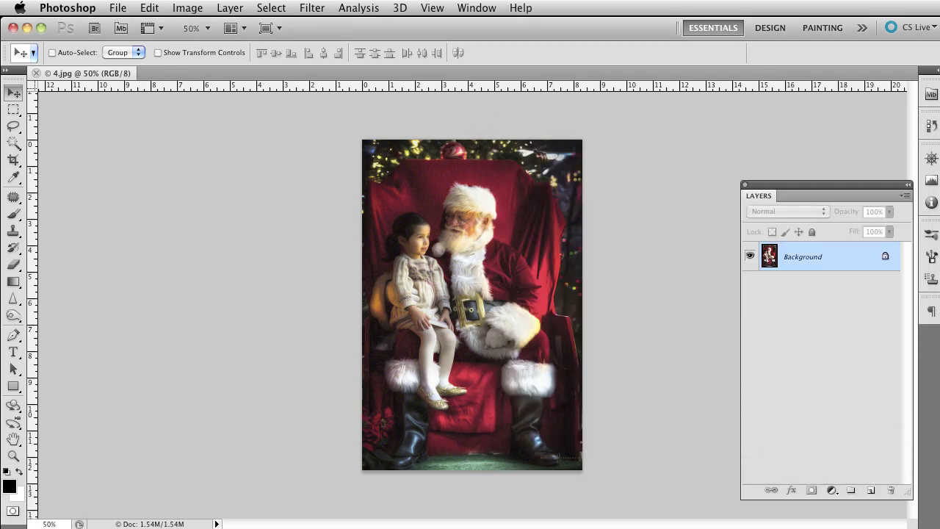
Switch to Chrome, search the web for tineye in a new tab and open the TinEye Reverse Image Search site
key(super+Tab)
click(662, 34)
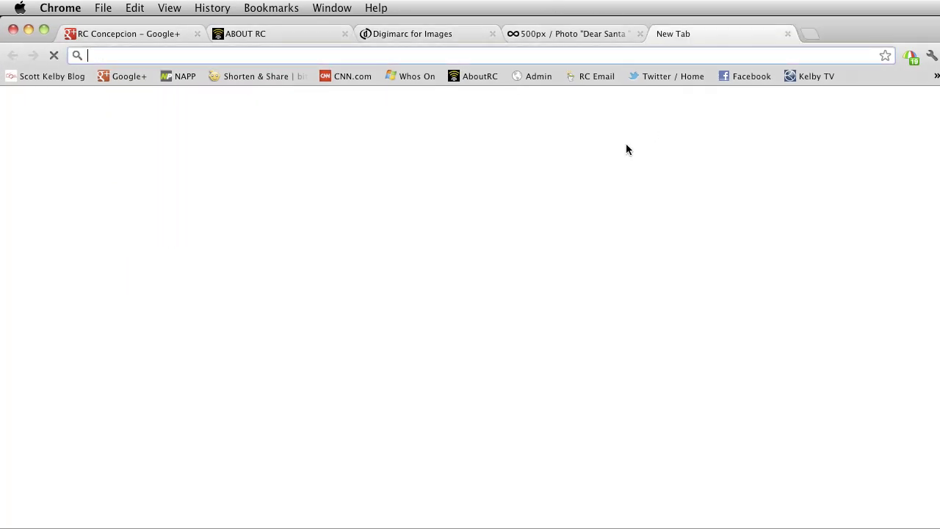
text(tineye)
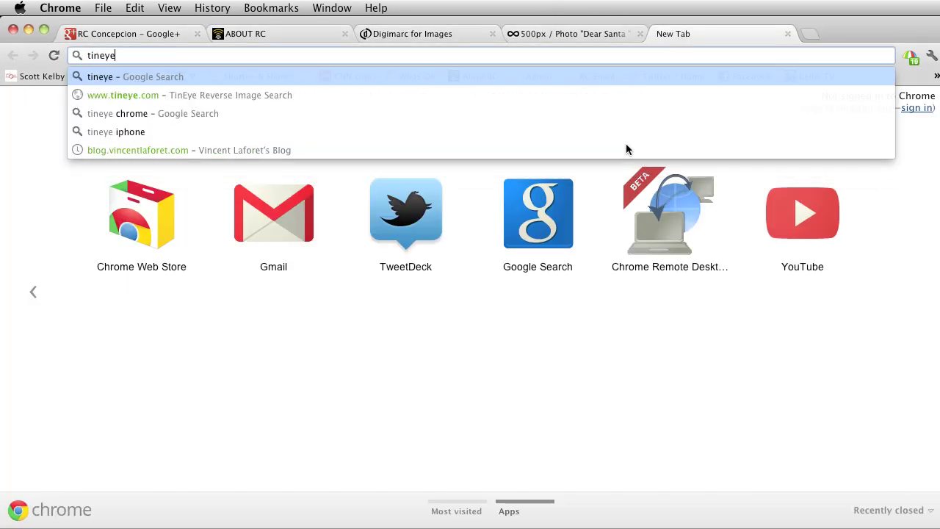
key(Return)
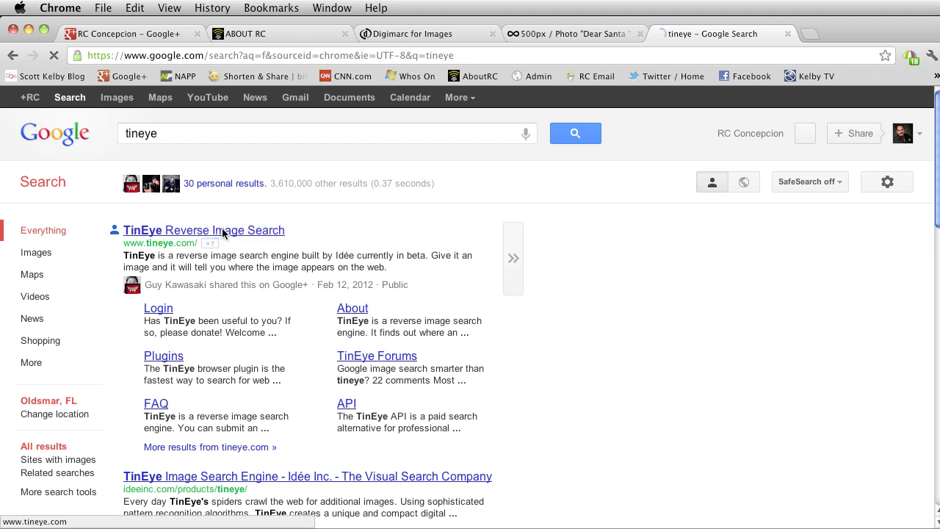
click(221, 229)
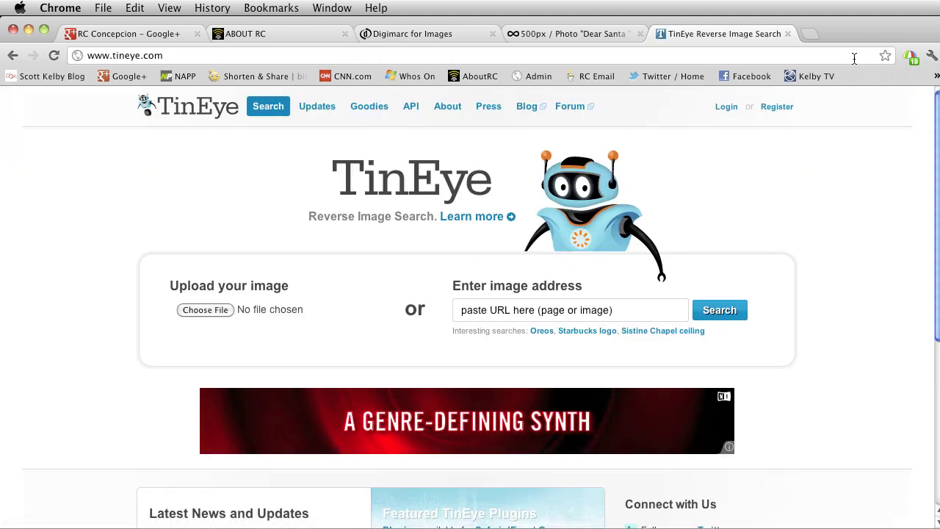
Search the web for google images in a new tab, open Google Images and check its search-by-image options, closing them without searching
click(807, 34)
text(g)
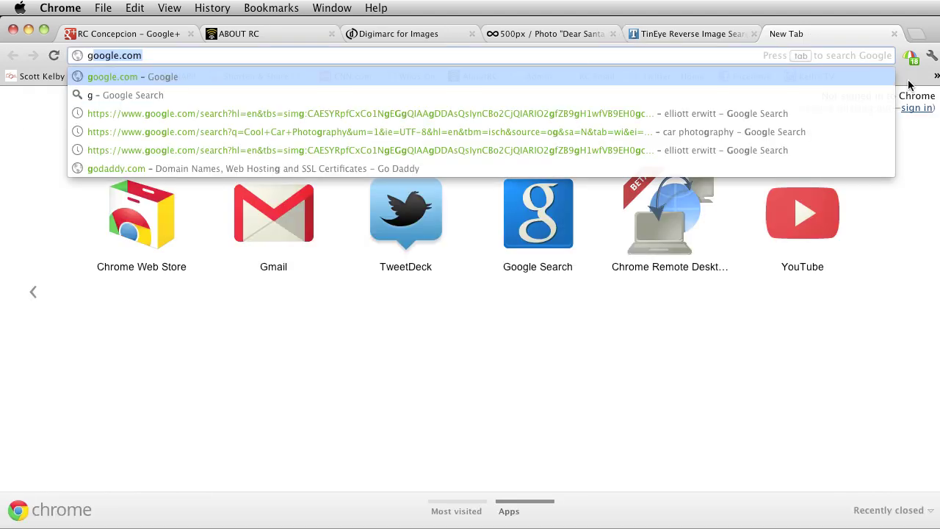
text(oogle images)
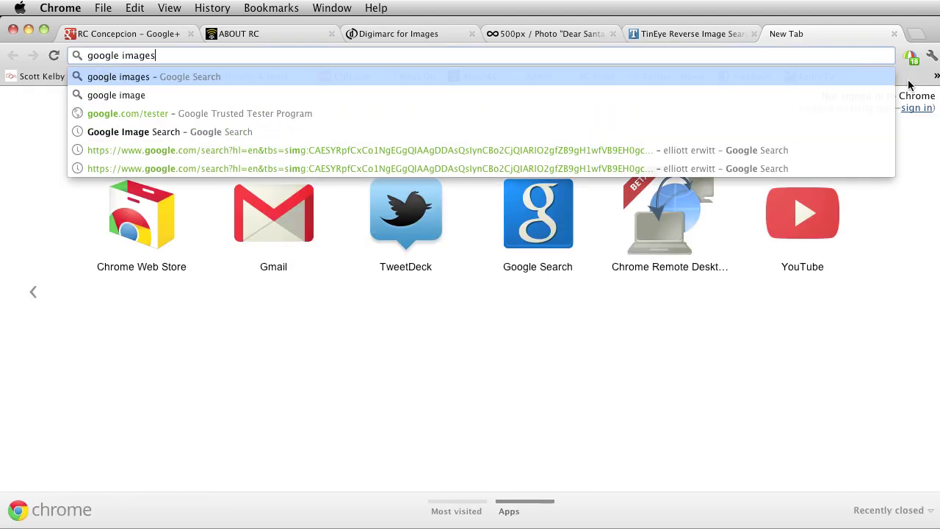
key(Return)
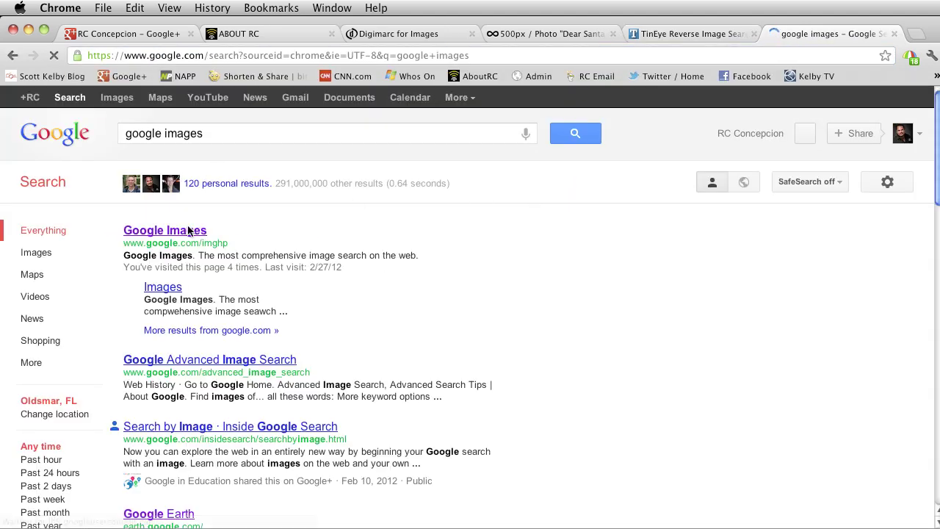
click(184, 230)
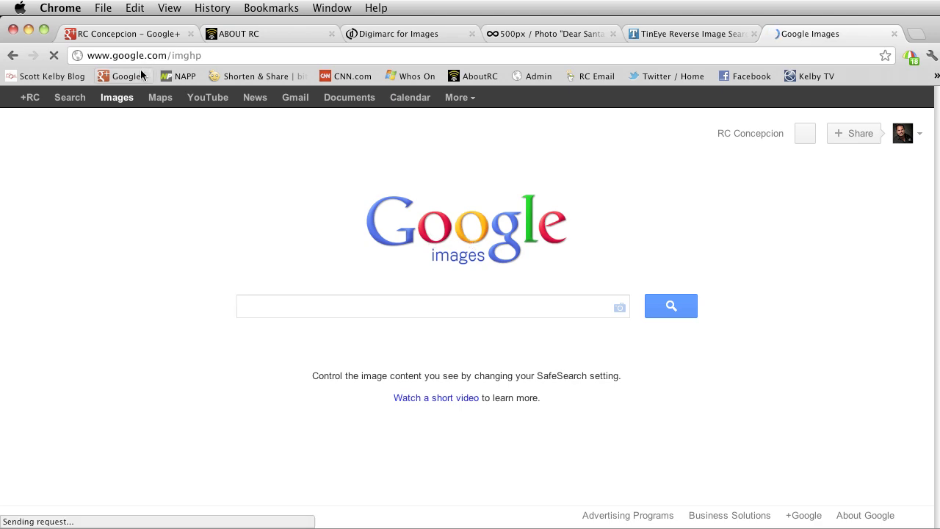
click(619, 307)
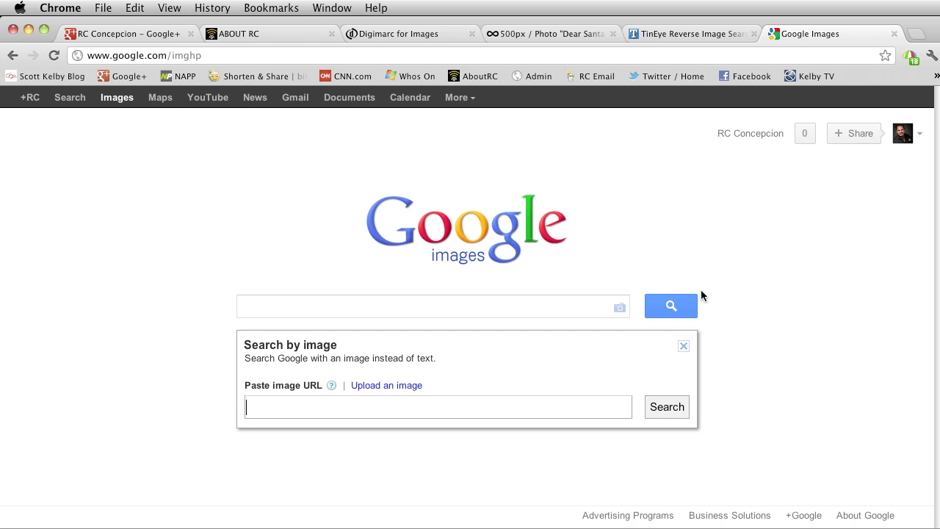
key(Escape)
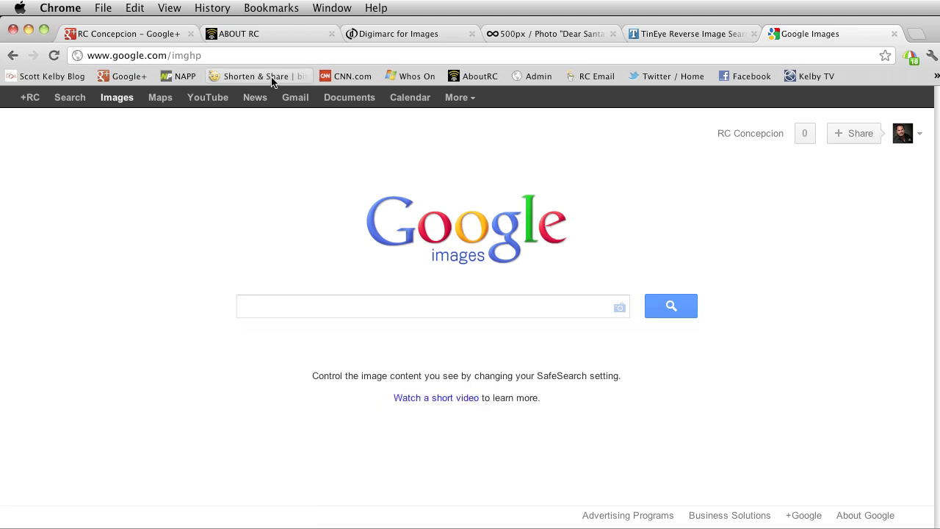
Show the open ABOUT RC blog and Google+ profile, and load kelbytraining.com in place of the Digimarc page
click(267, 31)
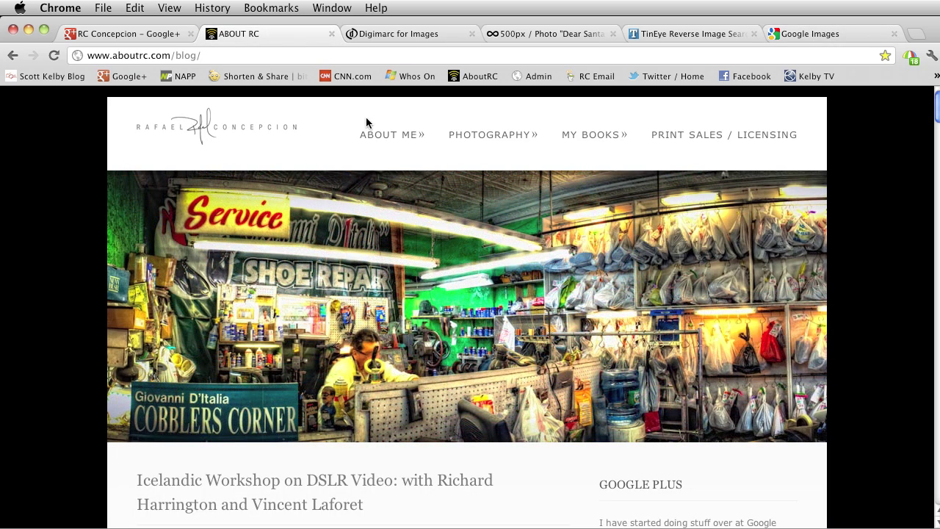
click(154, 36)
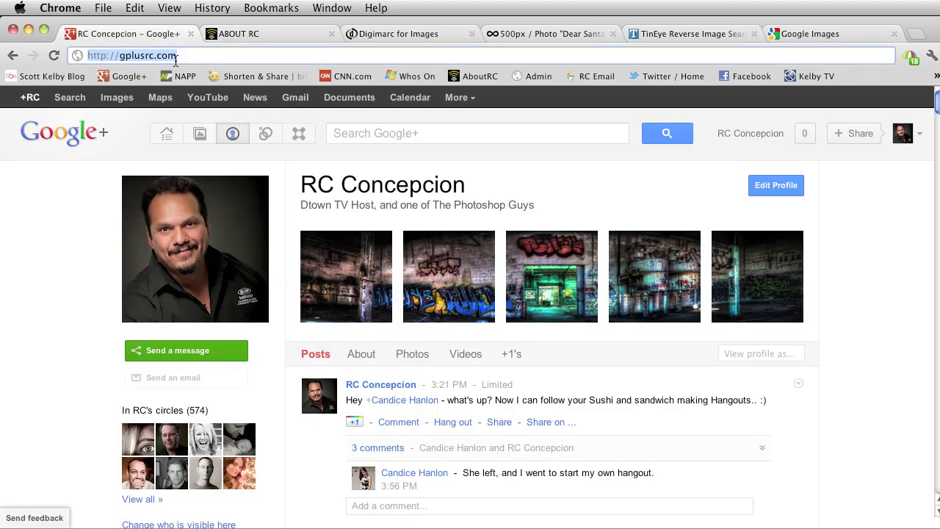
click(385, 33)
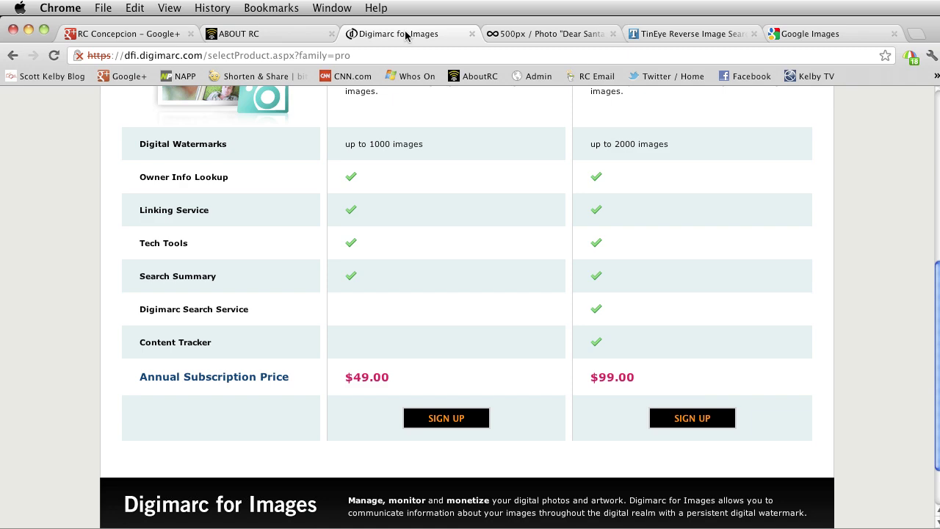
text(kelbytrain)
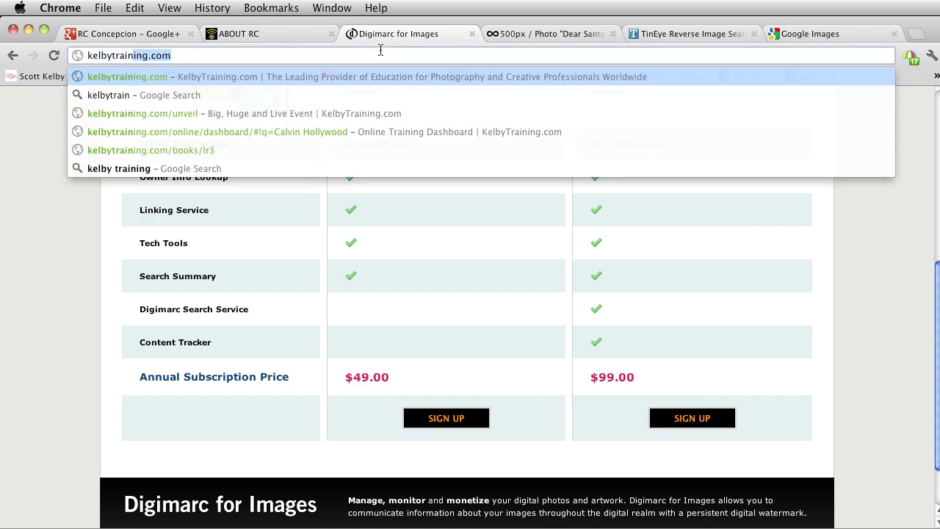
key(Return)
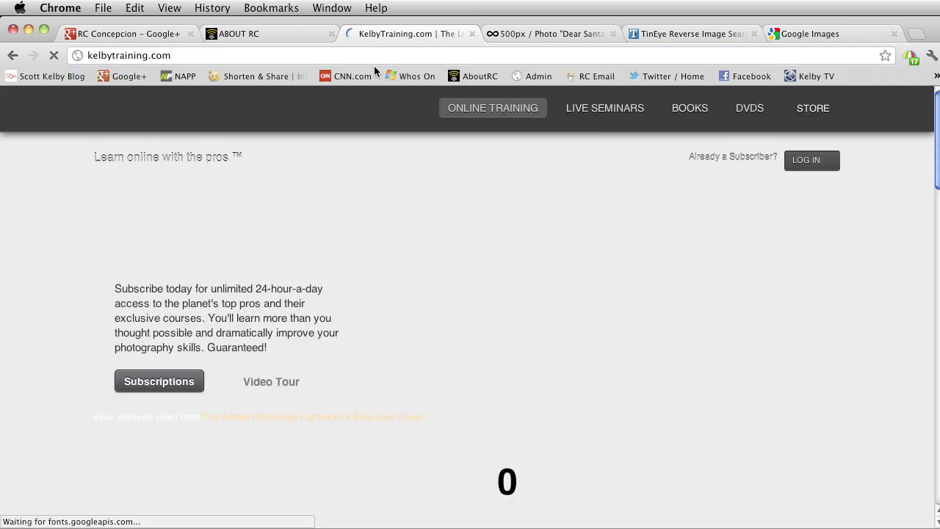